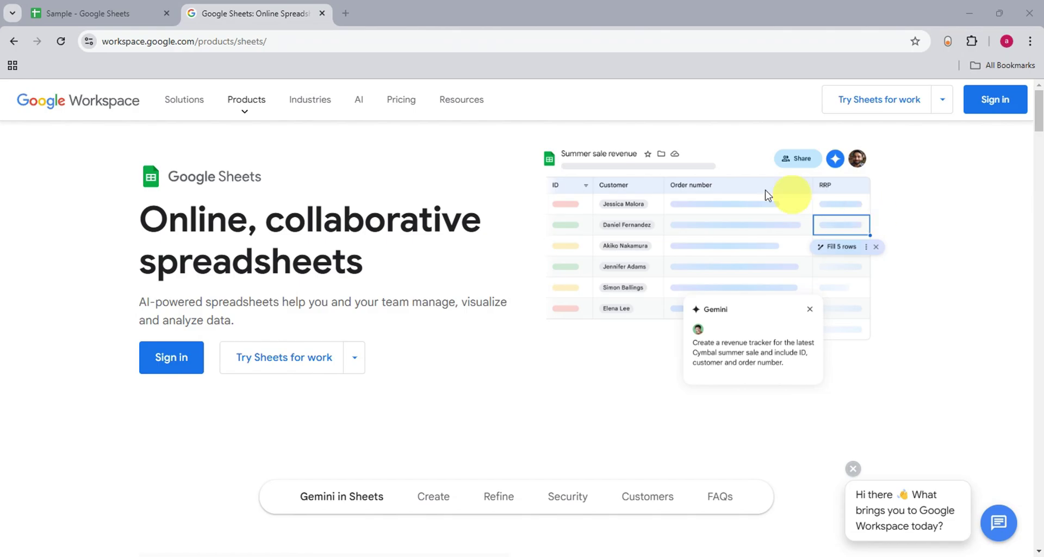
# Enter "phone" in cell A3 under Purchase in the Sample spreadsheet.
pyautogui.click(114, 6)
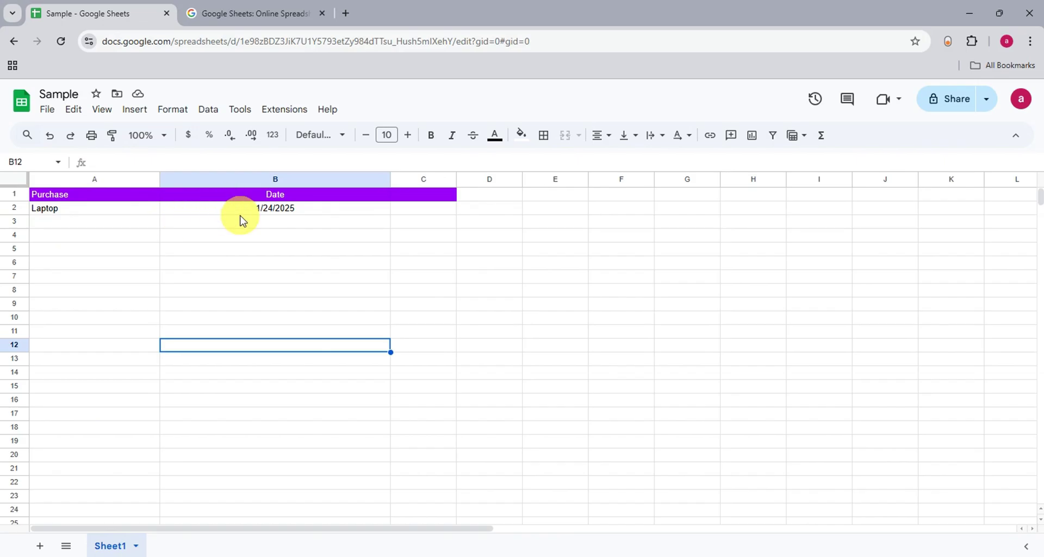
pyautogui.doubleClick(48, 218)
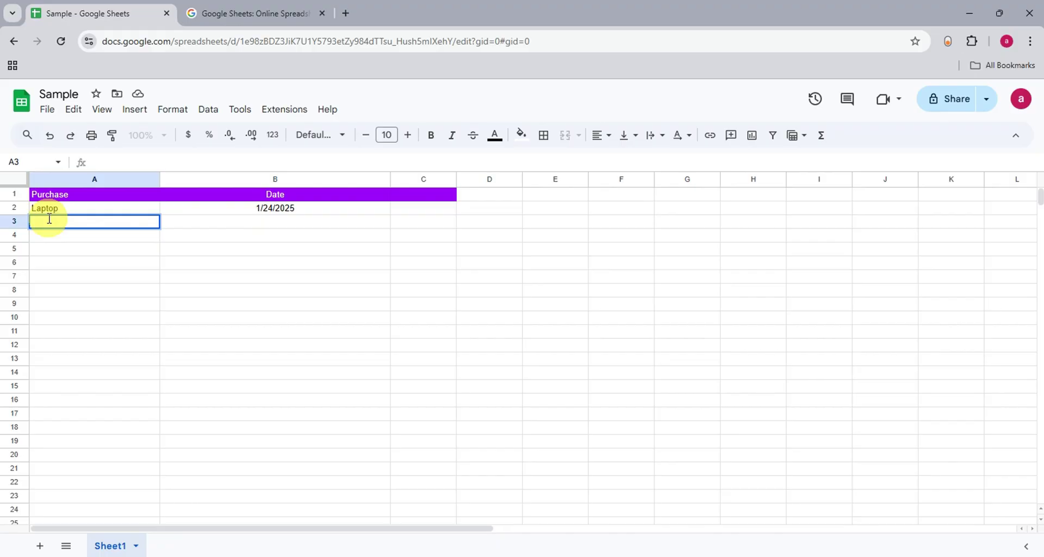
pyautogui.write('phone')
pyautogui.press('Return')
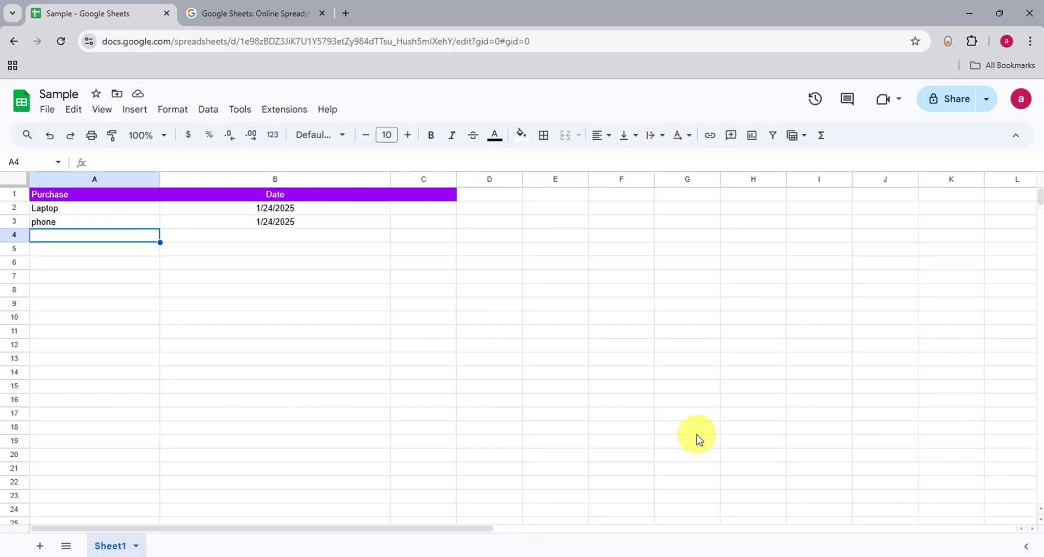
# Create a new blank spreadsheet from the Google Sheets product page and close that page.
pyautogui.click(244, 12)
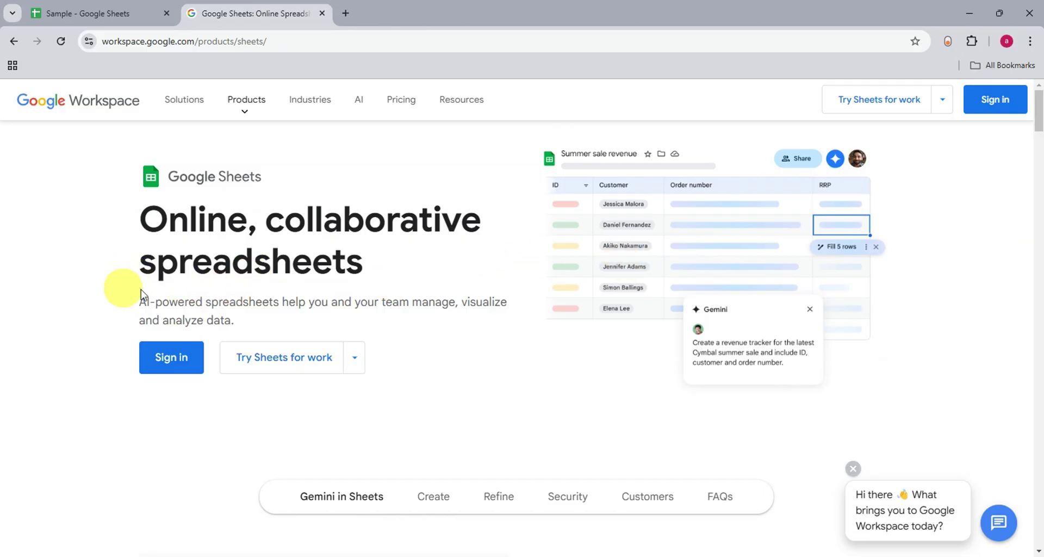
pyautogui.scroll(-3, 972, 181)
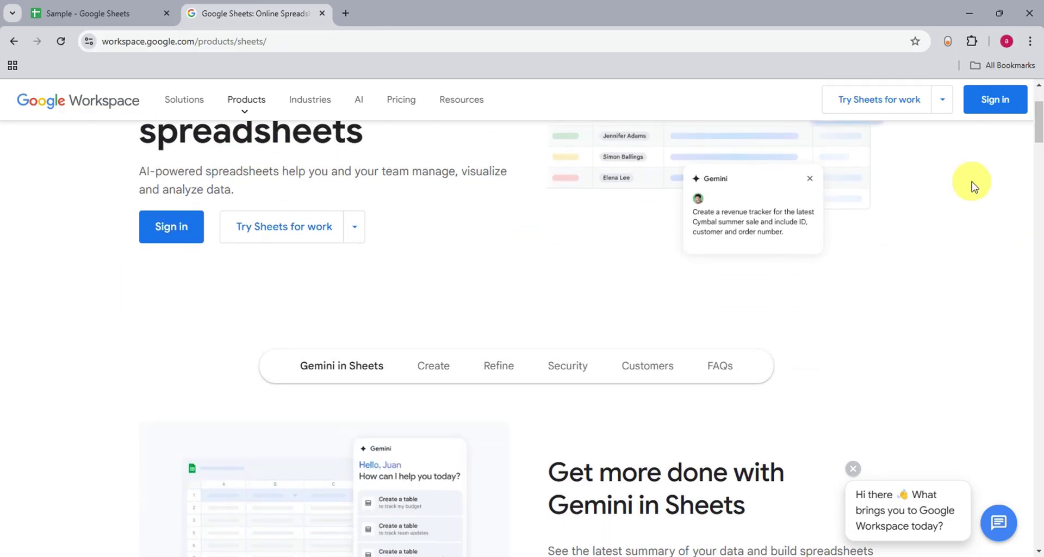
pyautogui.scroll(3, 972, 182)
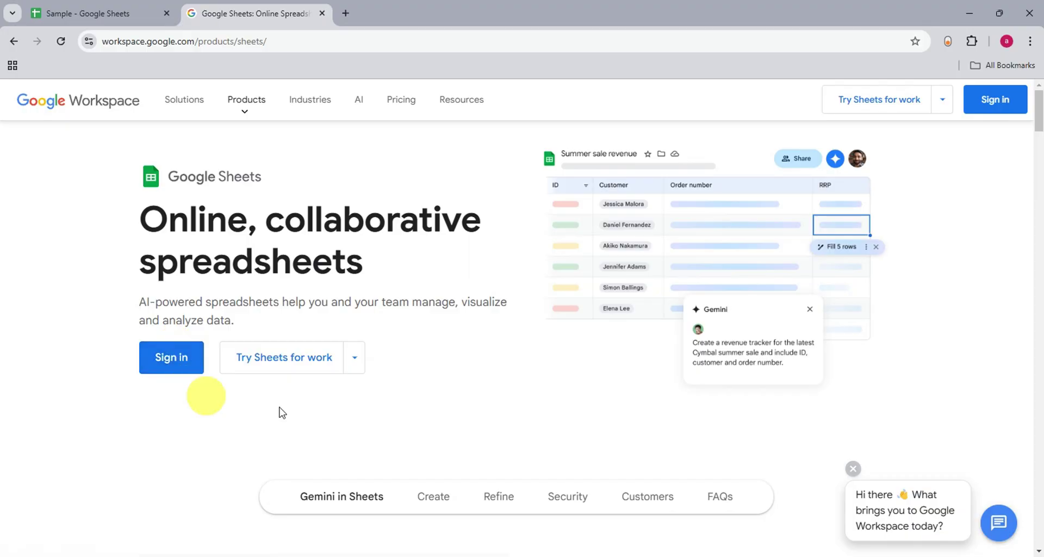
pyautogui.click(175, 363)
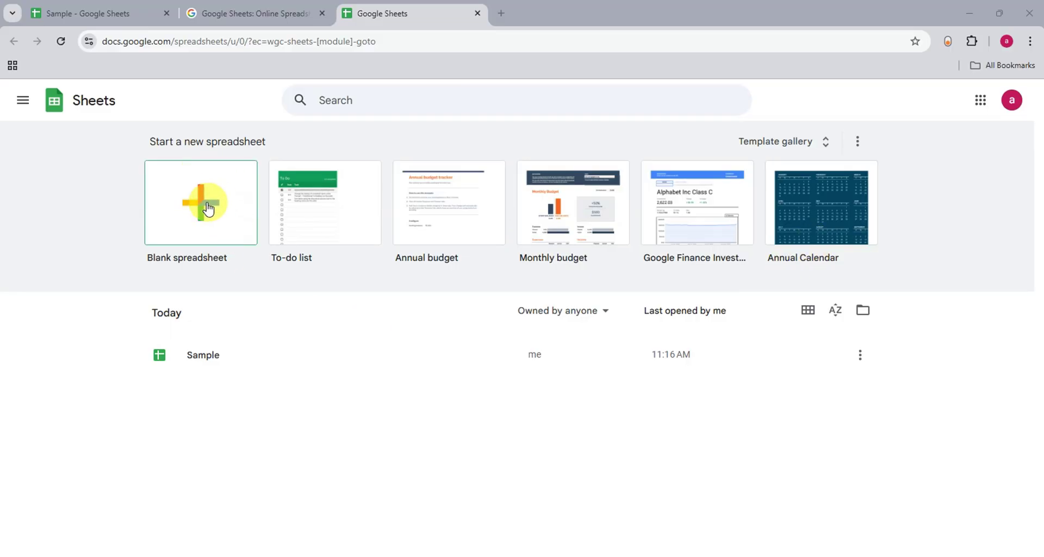
pyautogui.click(228, 216)
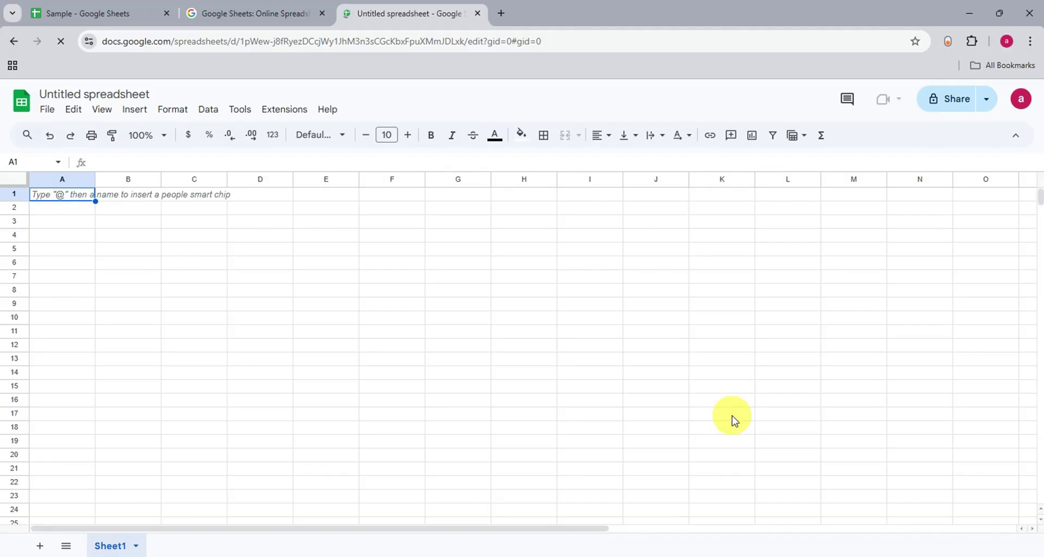
pyautogui.click(321, 14)
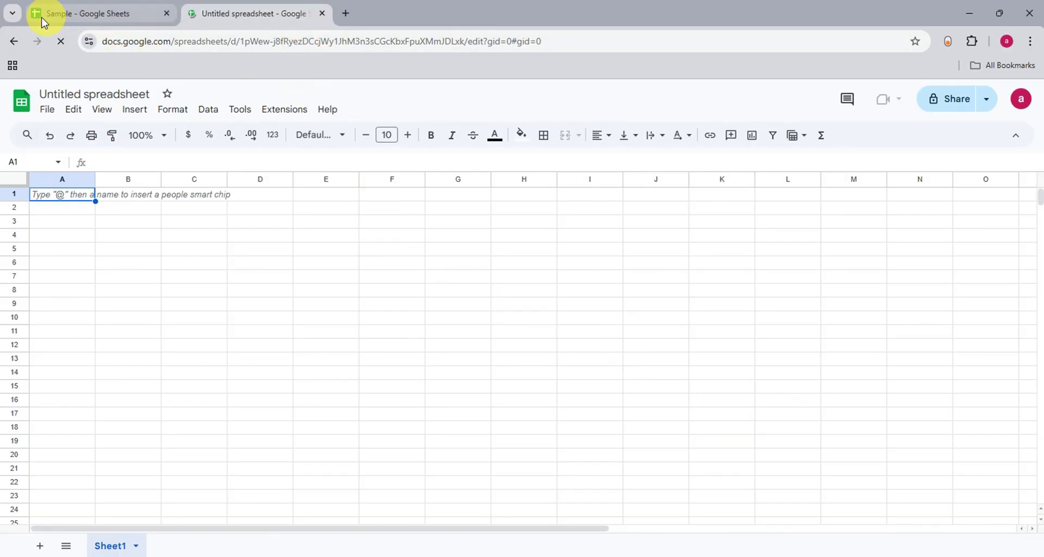
# Rename the untitled spreadsheet as "Purchase Tracker".
pyautogui.moveTo(52, 17)
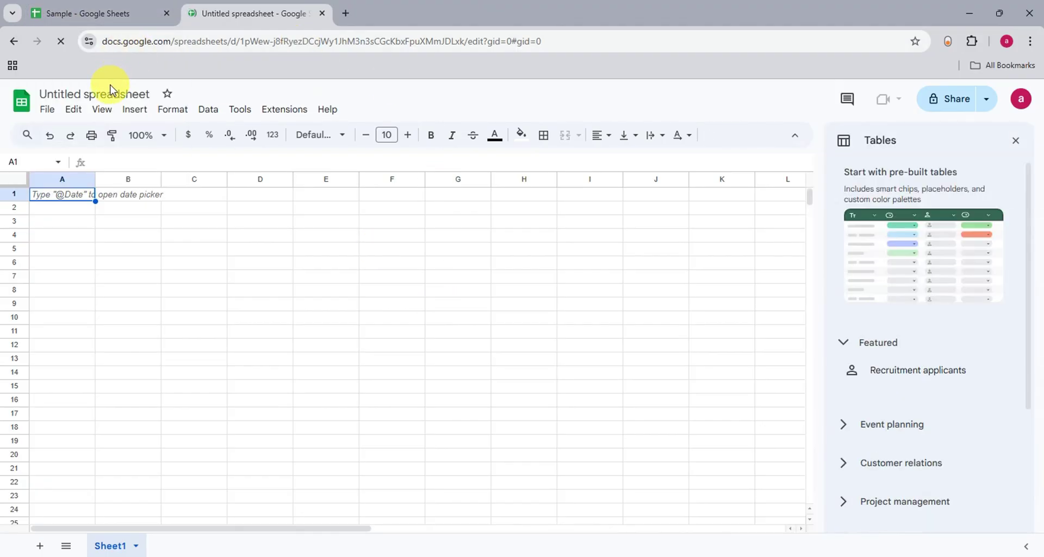
pyautogui.click(114, 95)
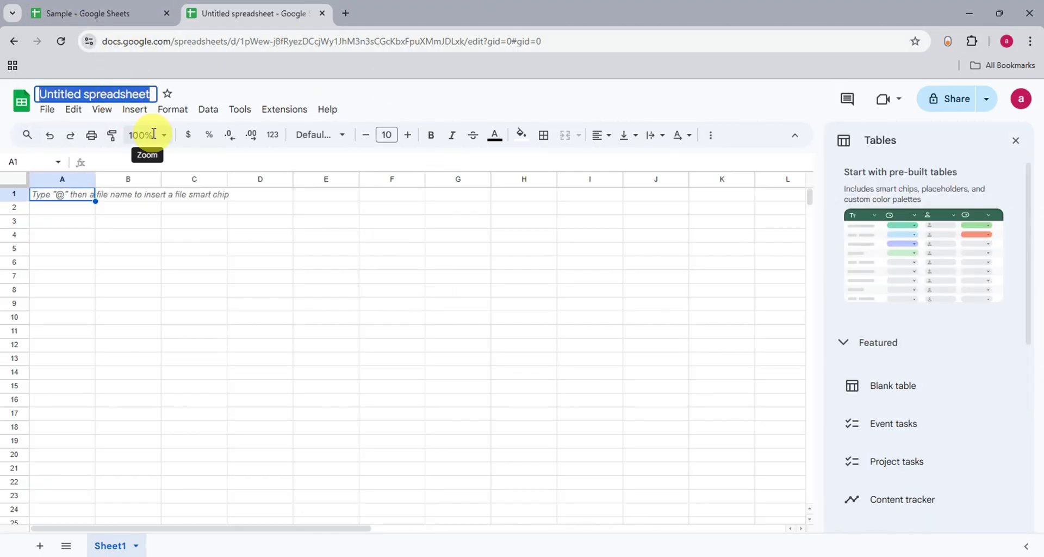
pyautogui.press('BackSpace')
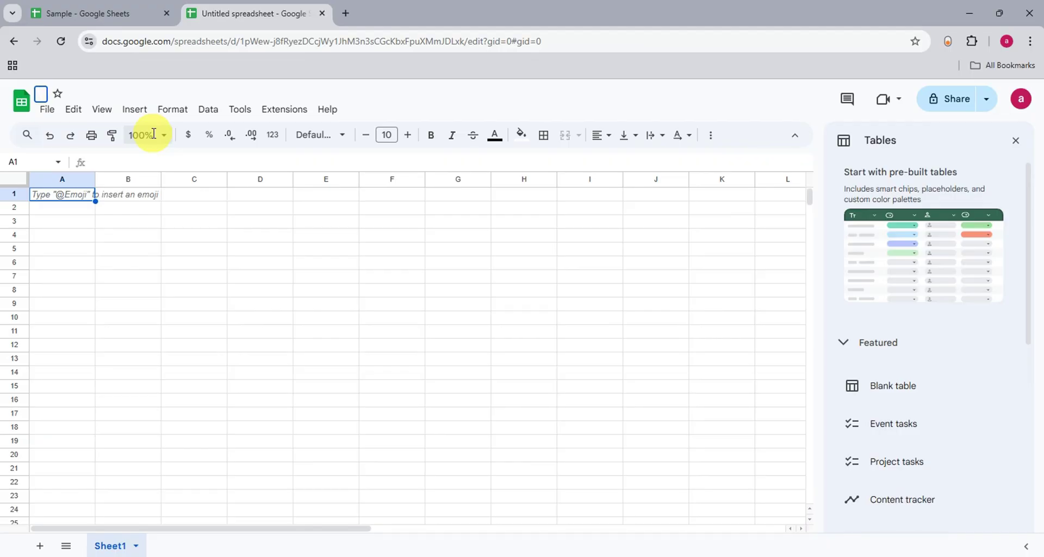
pyautogui.write('P')
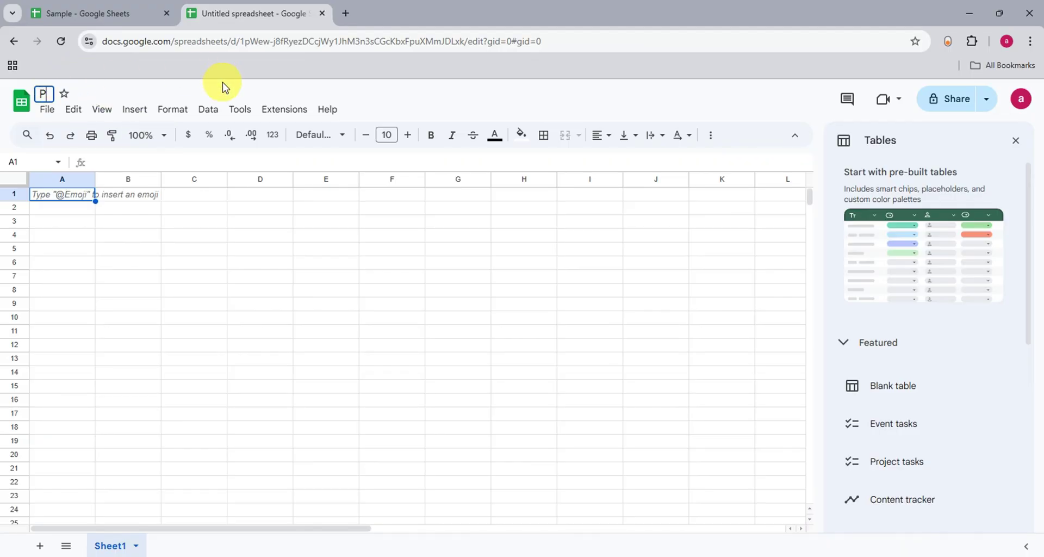
pyautogui.write('urchase')
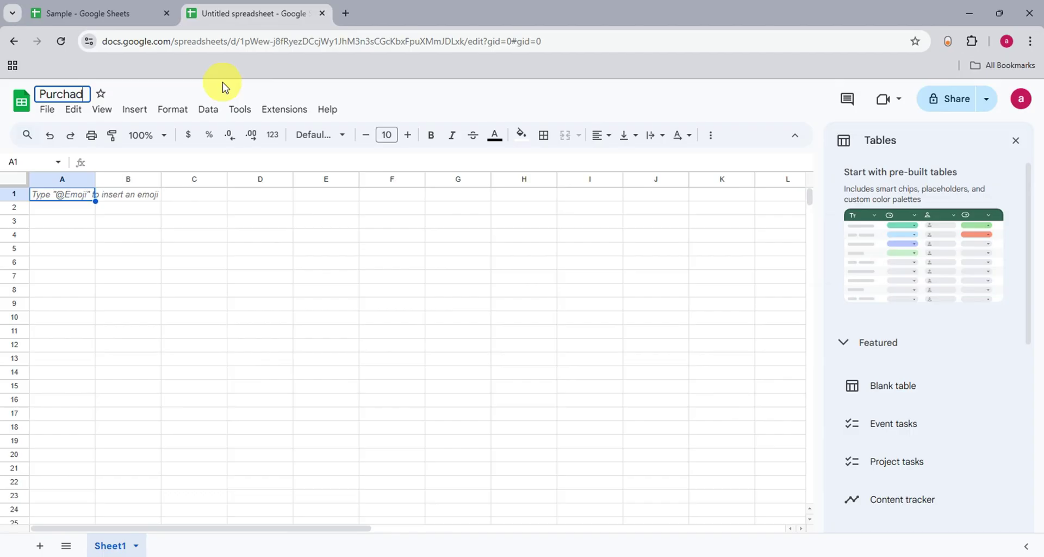
pyautogui.write(' Trac')
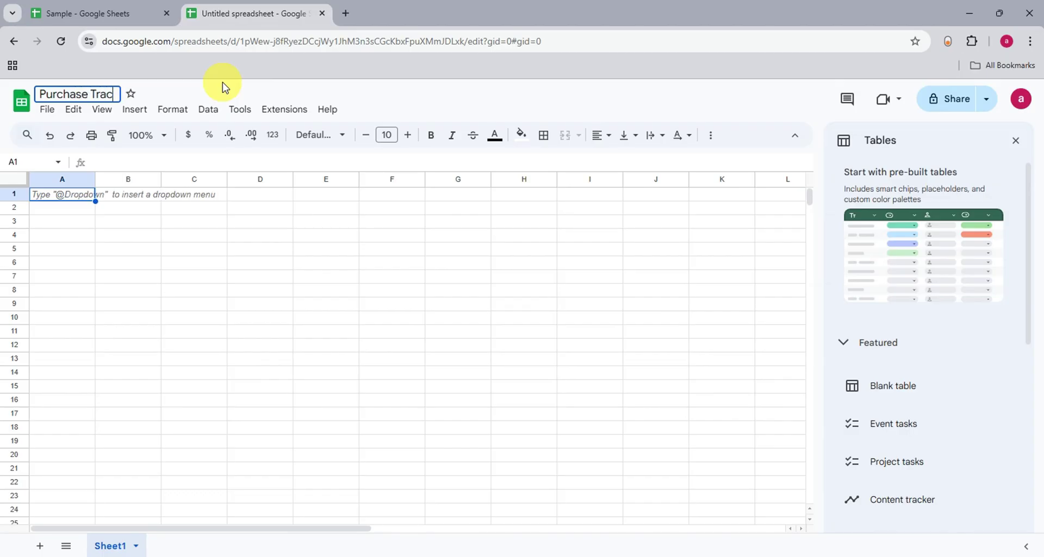
pyautogui.write('ker')
pyautogui.click(233, 87)
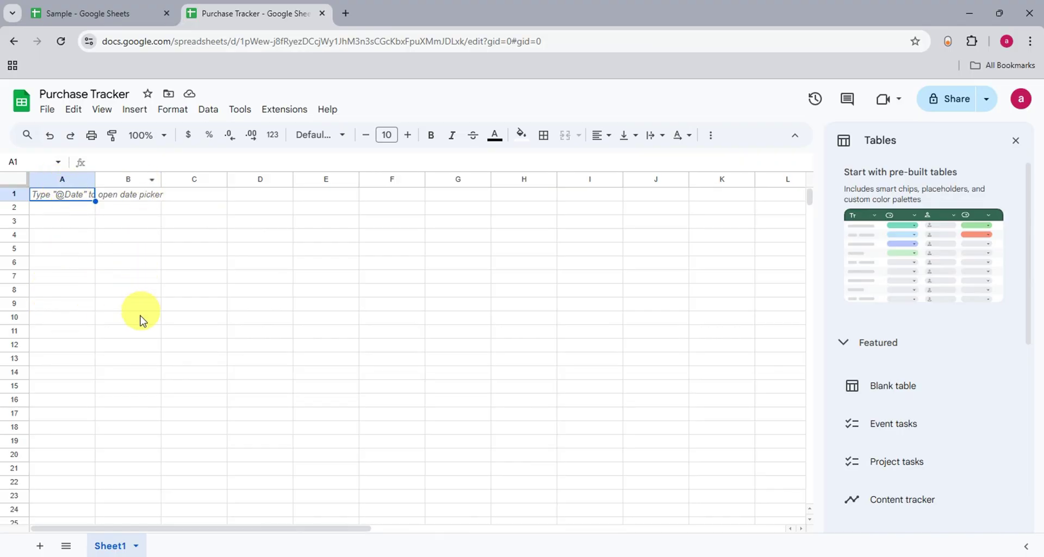
# Enter the column headers "Product Name" in A1 and "Date Purchased" in B1.
pyautogui.click(63, 178)
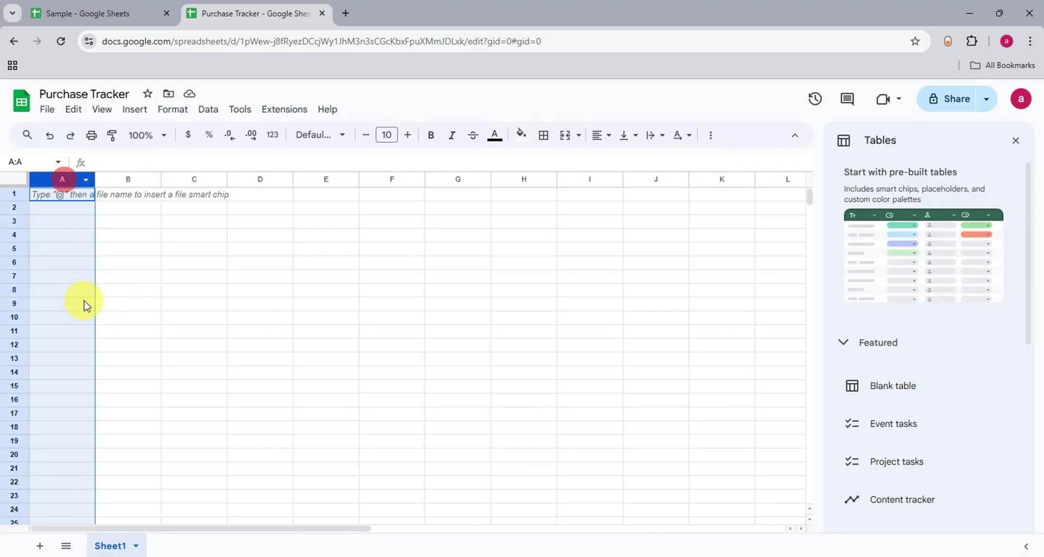
pyautogui.doubleClick(64, 195)
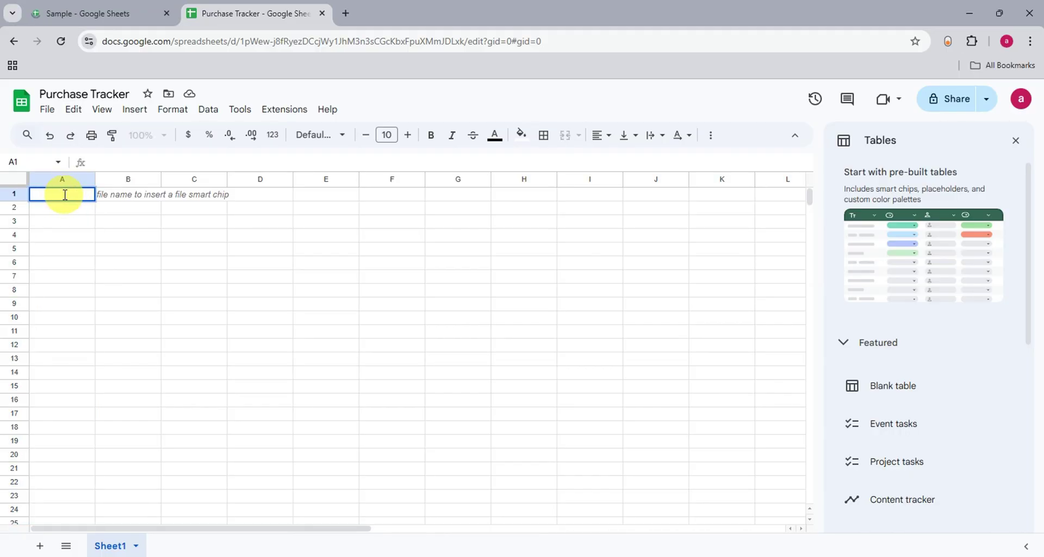
pyautogui.write('Product Name')
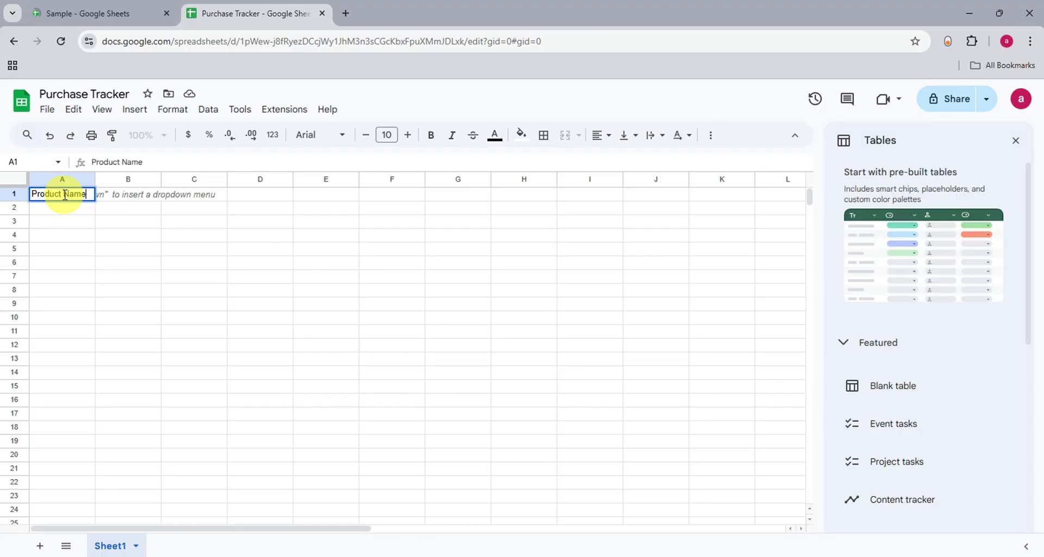
pyautogui.doubleClick(128, 194)
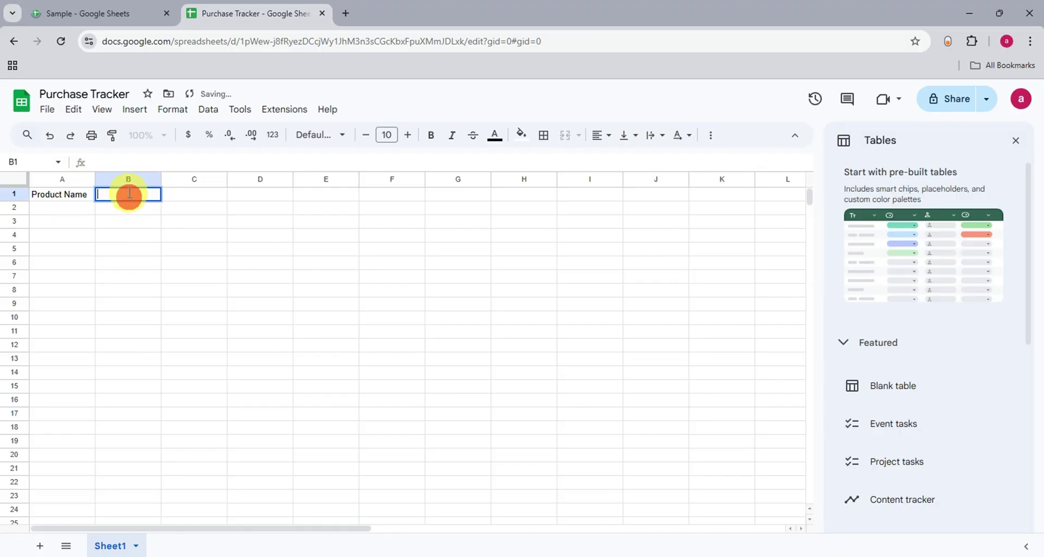
pyautogui.write('Date Purchased')
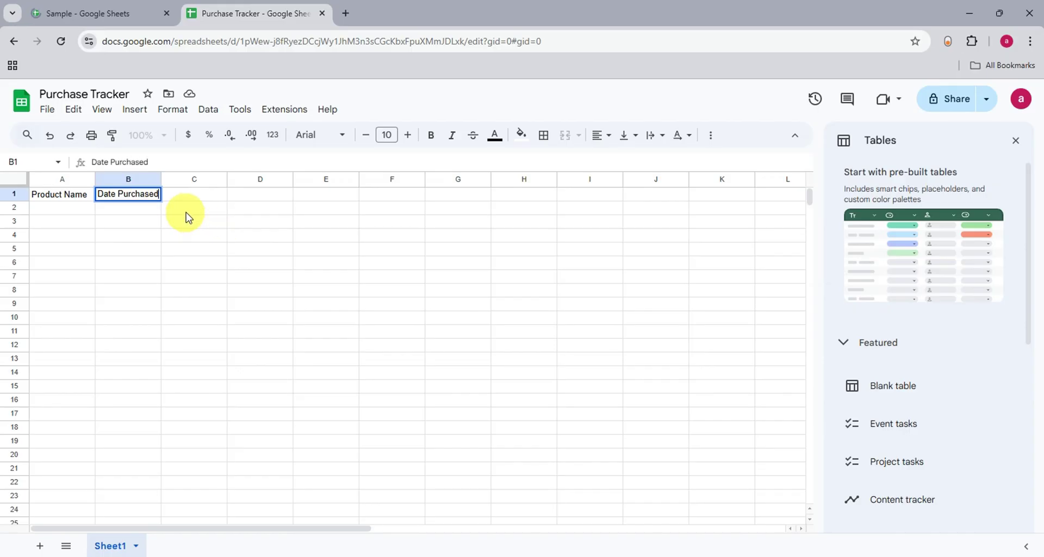
pyautogui.click(191, 207)
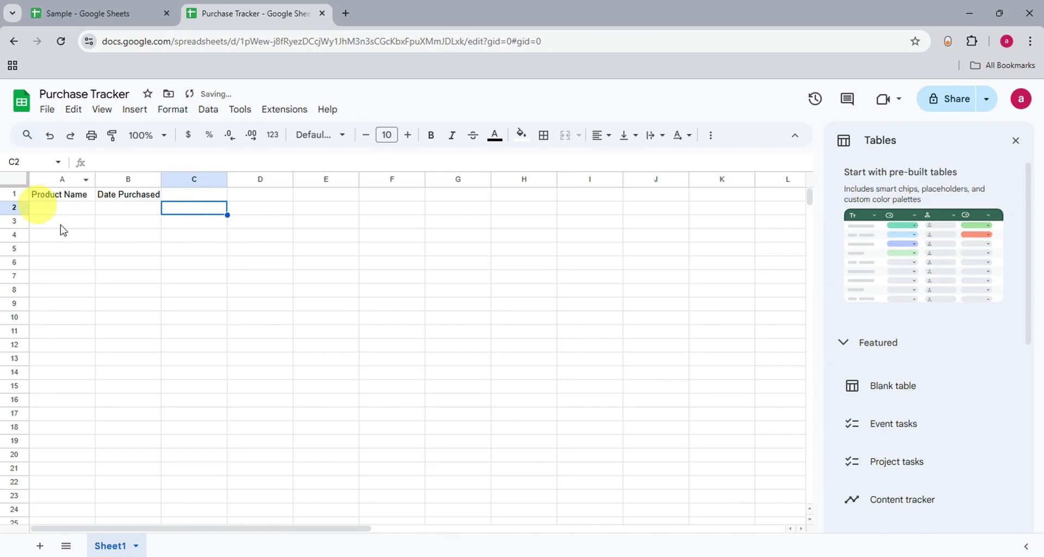
# Give the header cells A1:B1 a dark red fill and white text.
pyautogui.moveTo(71, 194); pyautogui.dragTo(113, 202)
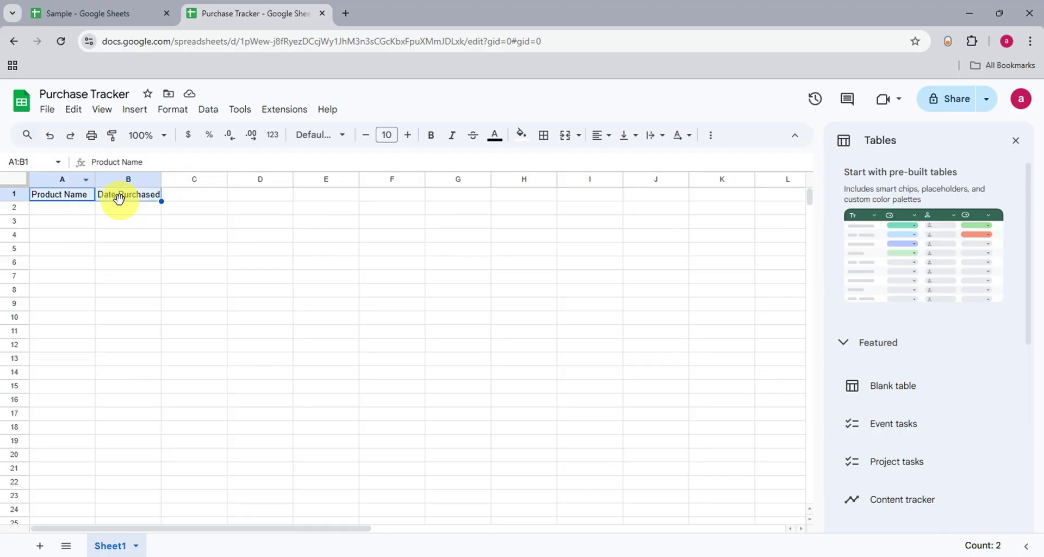
pyautogui.click(520, 136)
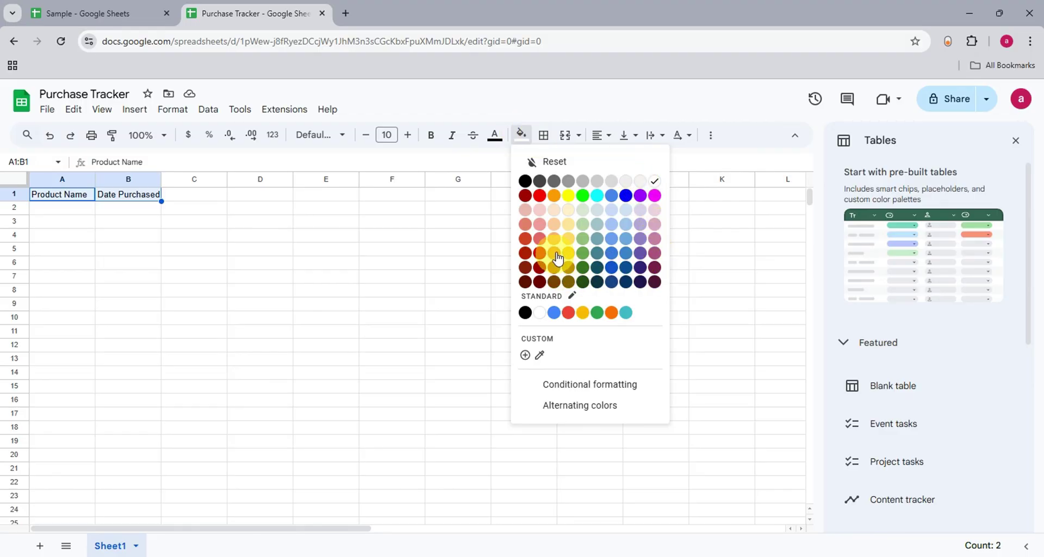
pyautogui.click(537, 224)
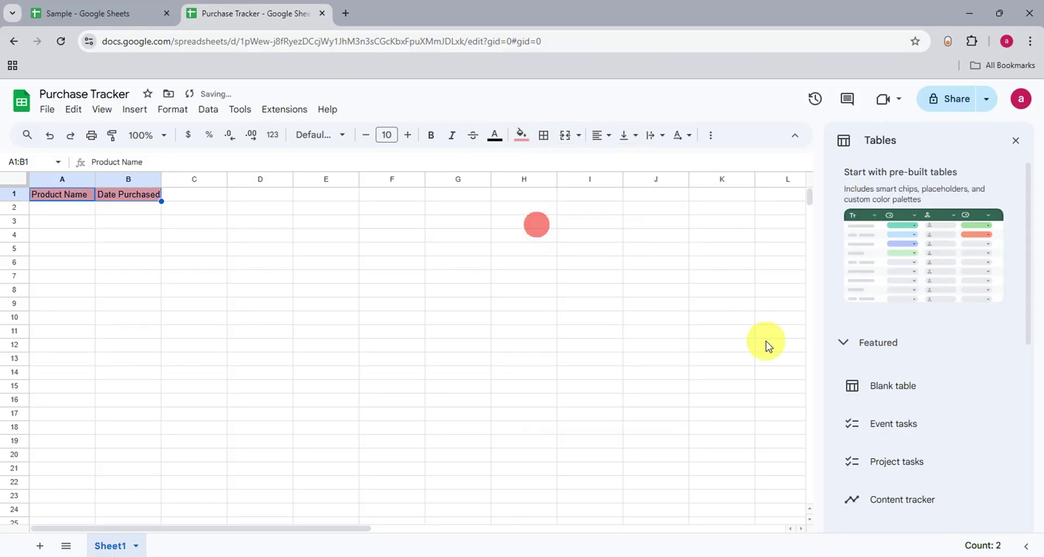
pyautogui.click(521, 135)
pyautogui.click(541, 254)
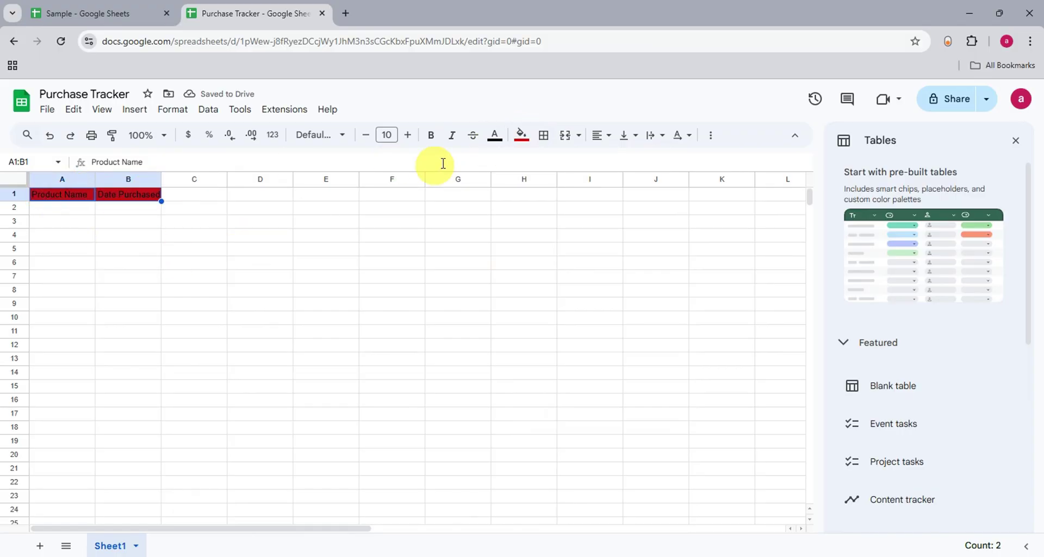
pyautogui.click(495, 137)
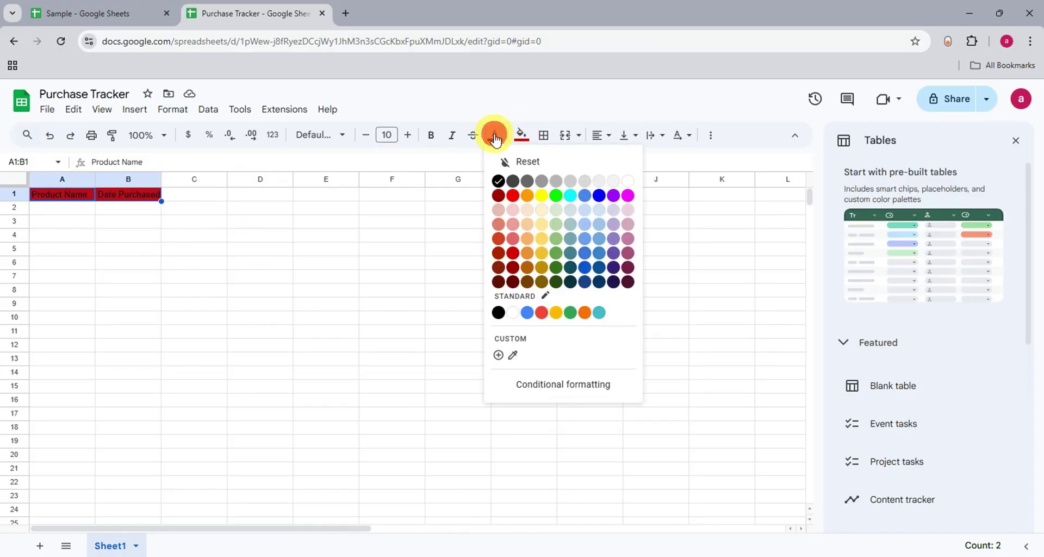
pyautogui.click(629, 183)
pyautogui.click(213, 315)
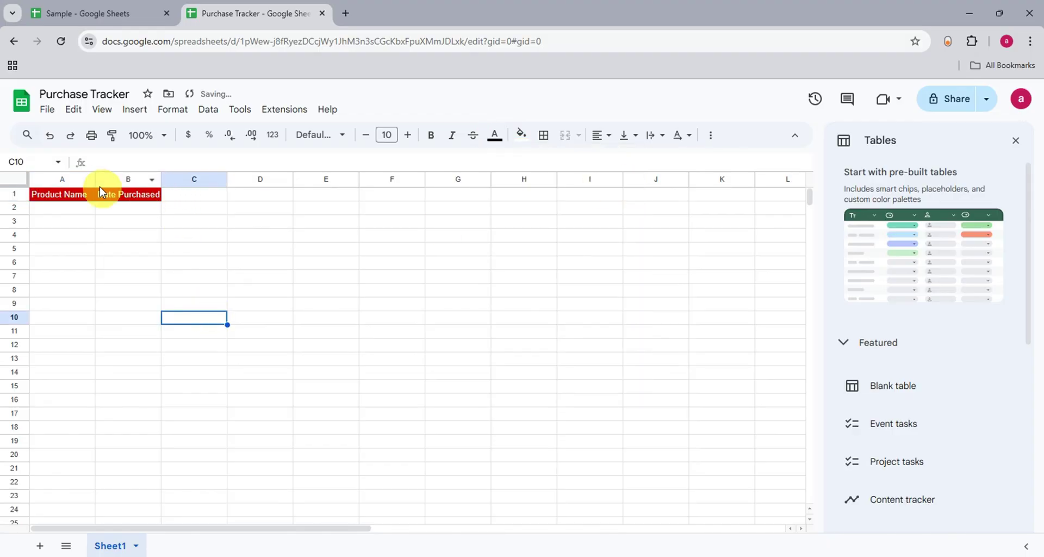
# Widen columns A and B and center the header text in A1:B1 horizontally.
pyautogui.moveTo(107, 179); pyautogui.dragTo(135, 179)
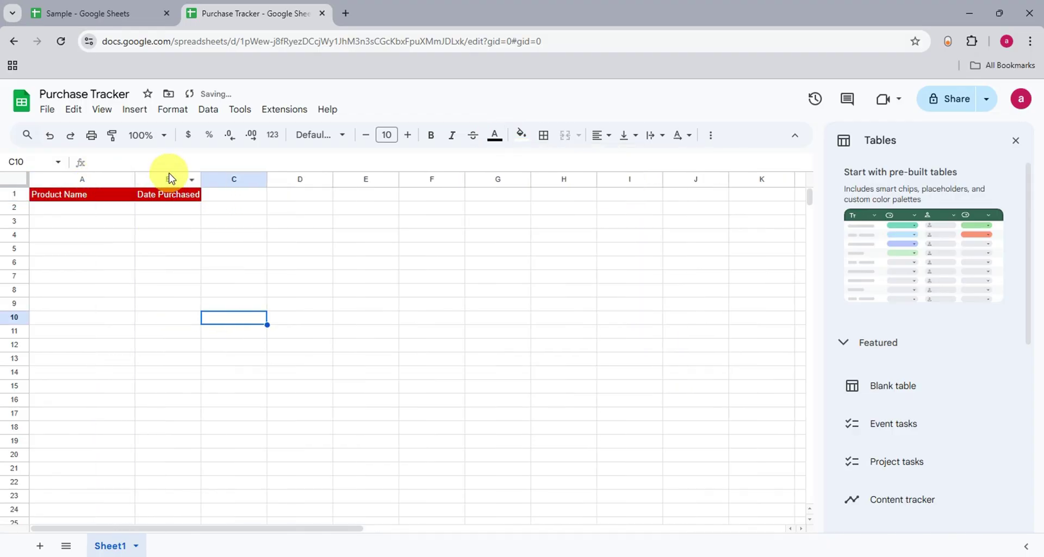
pyautogui.moveTo(200, 179); pyautogui.dragTo(267, 179)
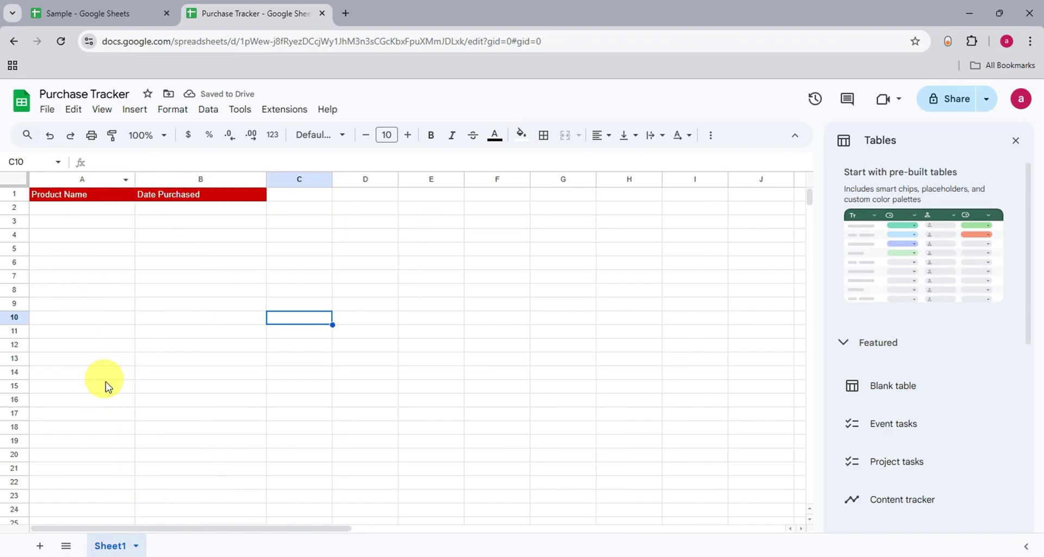
pyautogui.moveTo(217, 199); pyautogui.dragTo(89, 200)
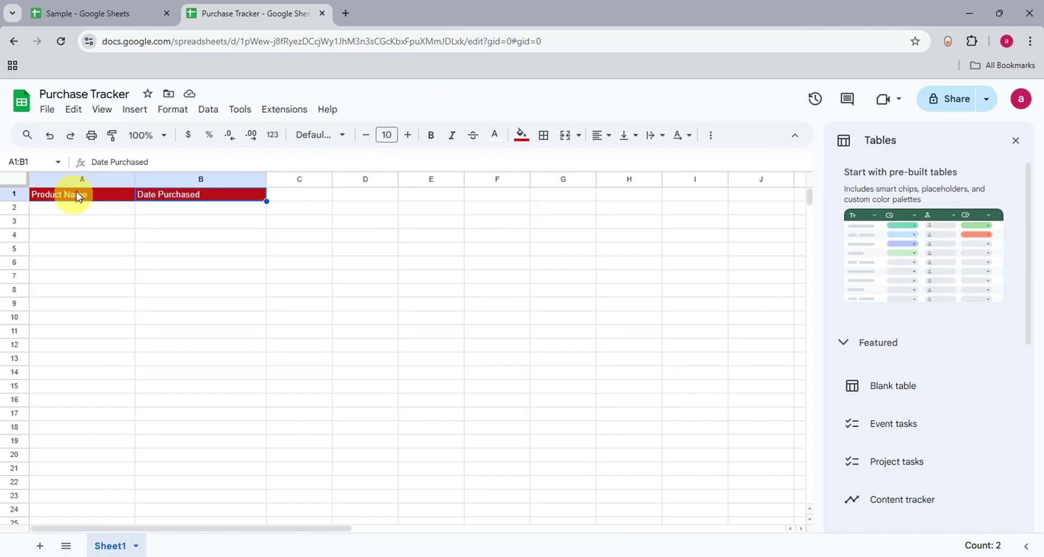
pyautogui.click(609, 138)
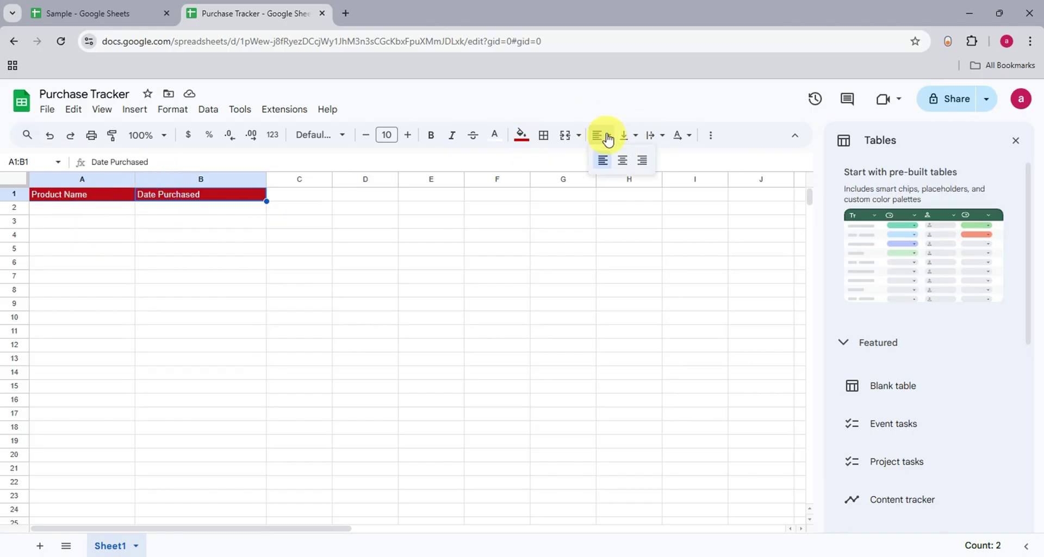
pyautogui.click(623, 161)
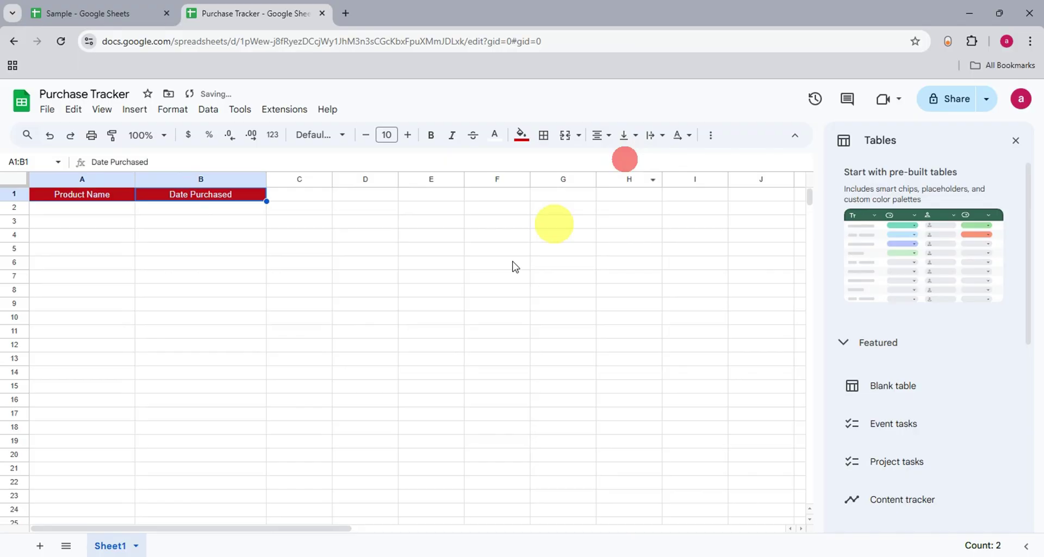
pyautogui.click(289, 329)
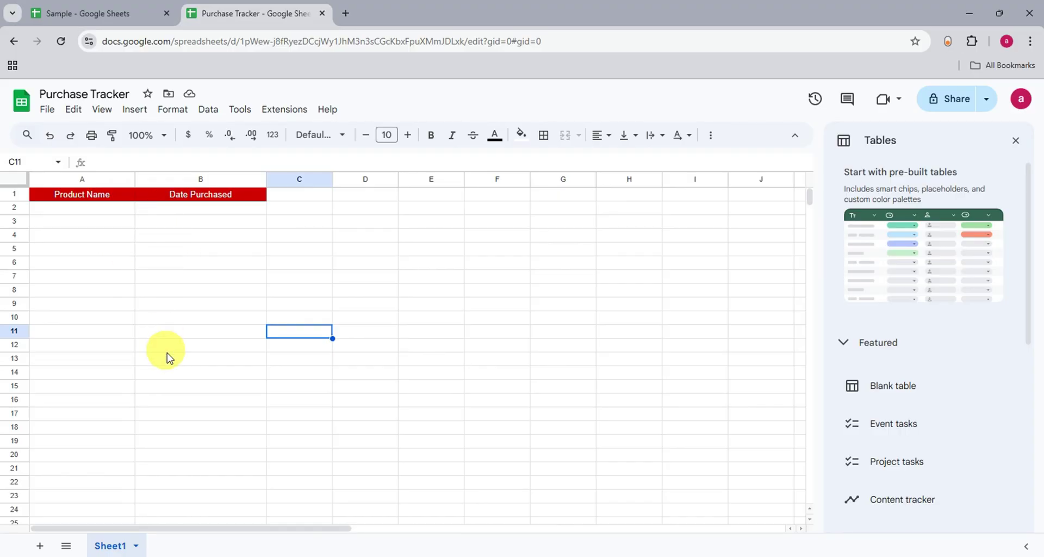
# Enter the formula =IF(A2<>"", IF(B2="", NOW(), B2), "") in cell B2.
pyautogui.click(193, 208)
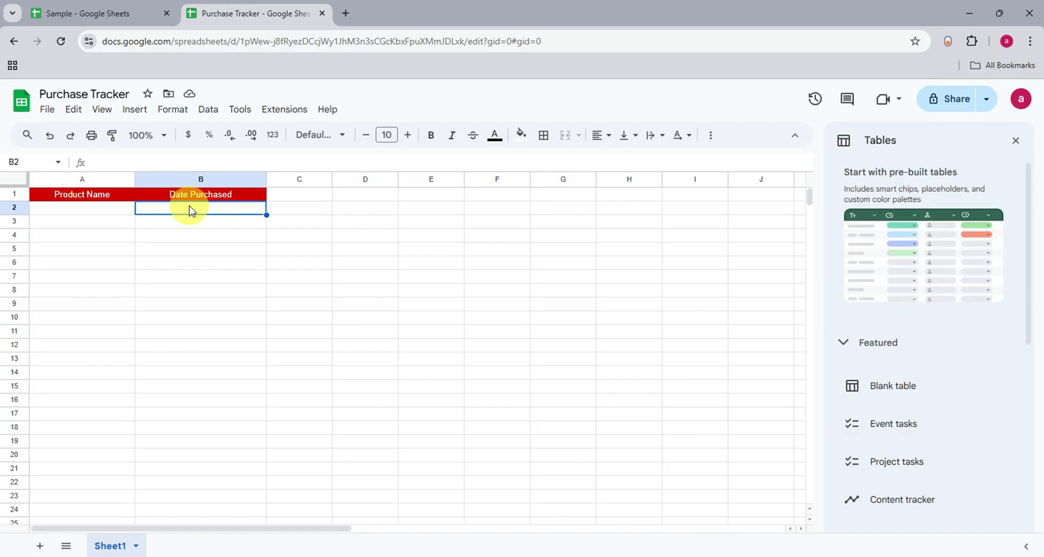
pyautogui.click(99, 162)
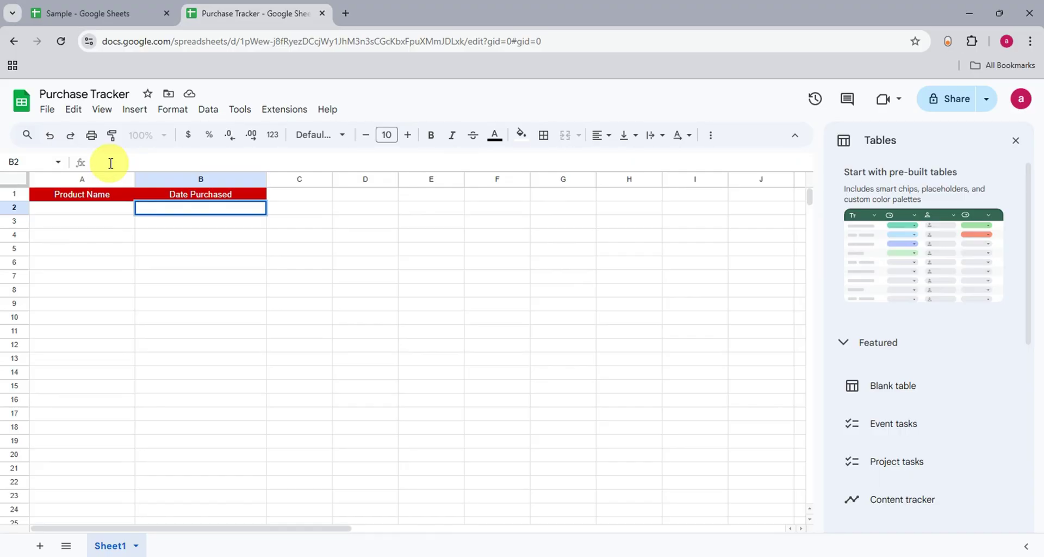
pyautogui.write('=IF(A2<>"", IF(B2="", NOW(), B2), "")')
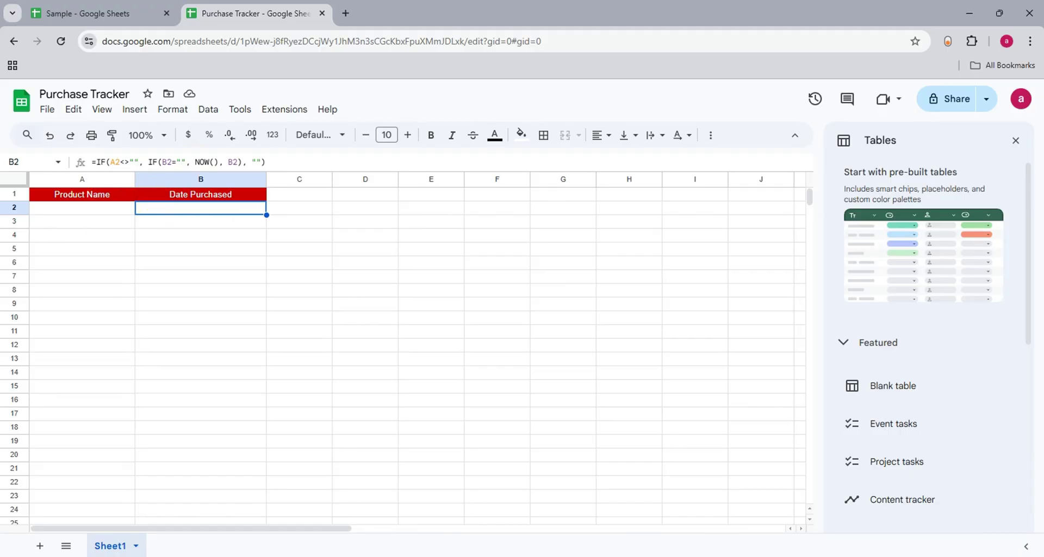
pyautogui.click(276, 161)
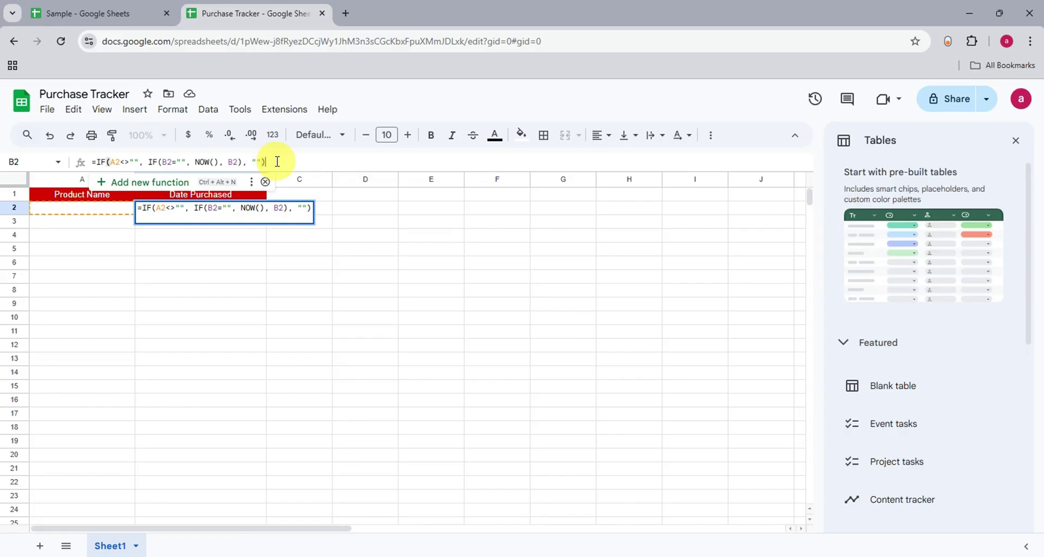
pyautogui.press('Return')
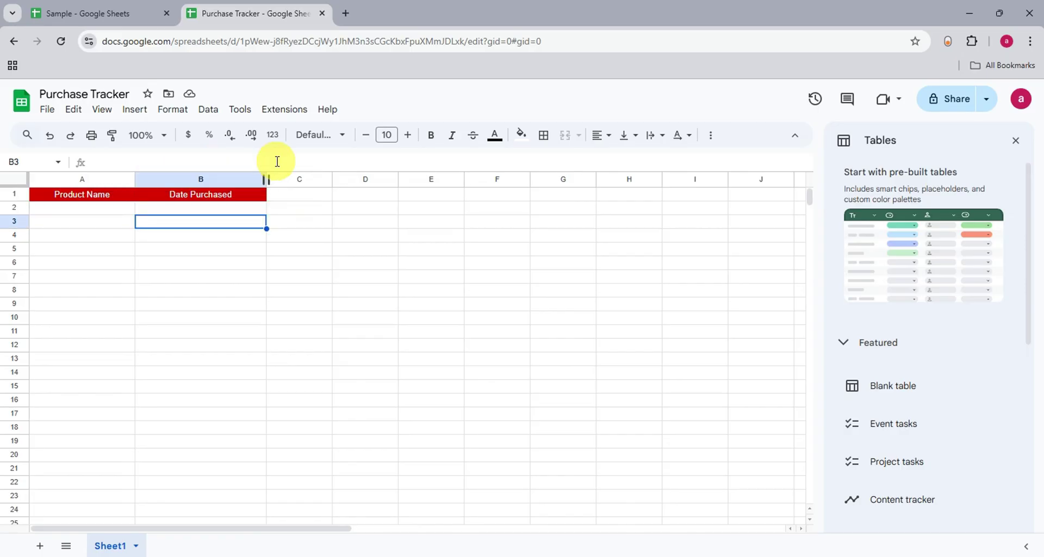
pyautogui.click(223, 207)
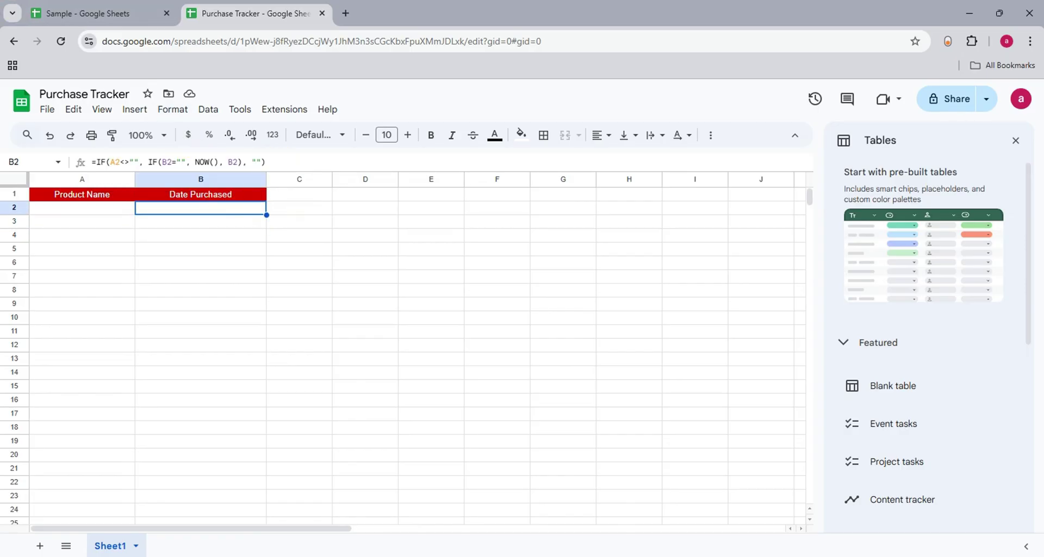
# Enter "Laptop" as the product name in A2 and check the formula result in B2.
pyautogui.doubleClick(79, 207)
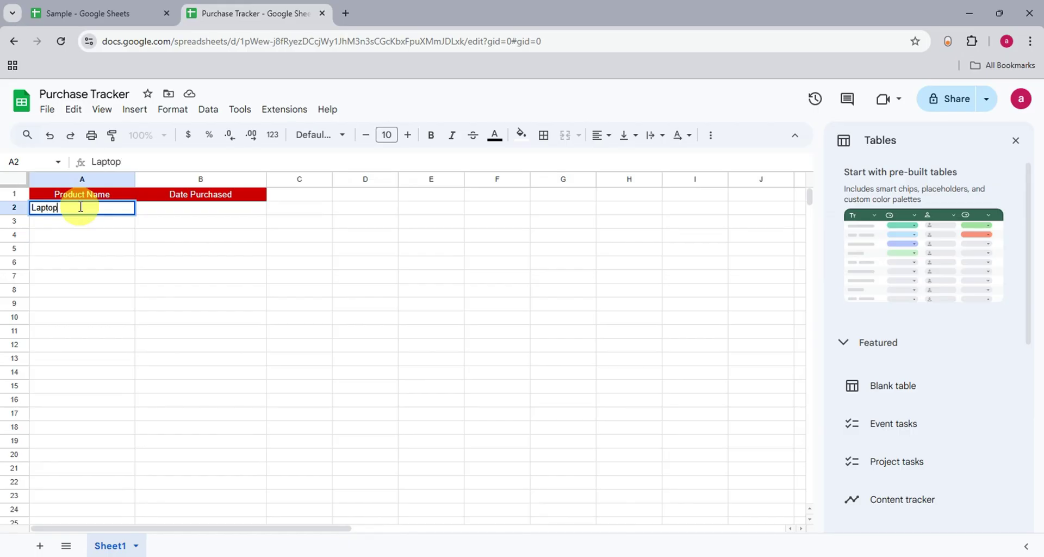
pyautogui.write('Laptop')
pyautogui.press('Return')
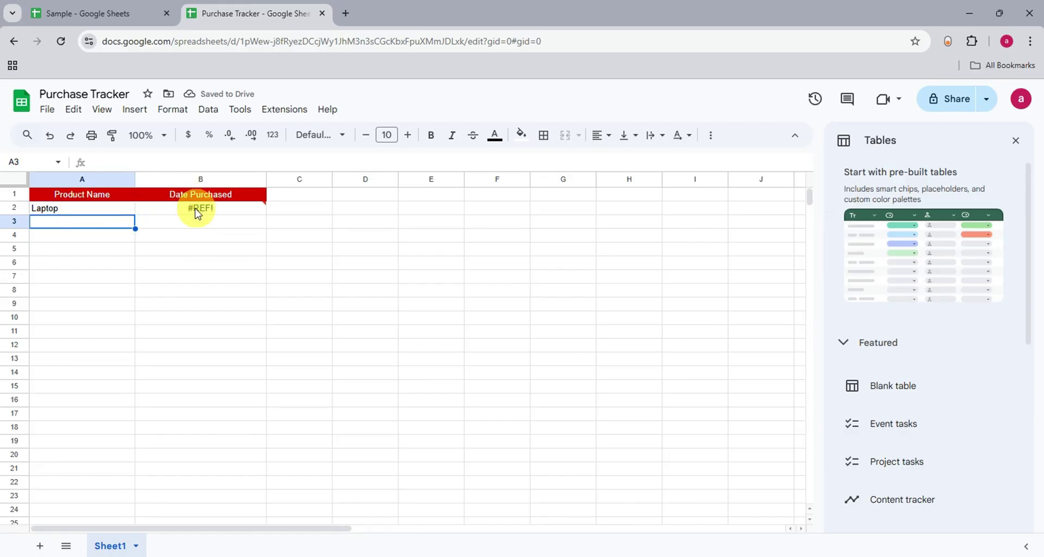
pyautogui.moveTo(191, 208)
pyautogui.click(229, 211)
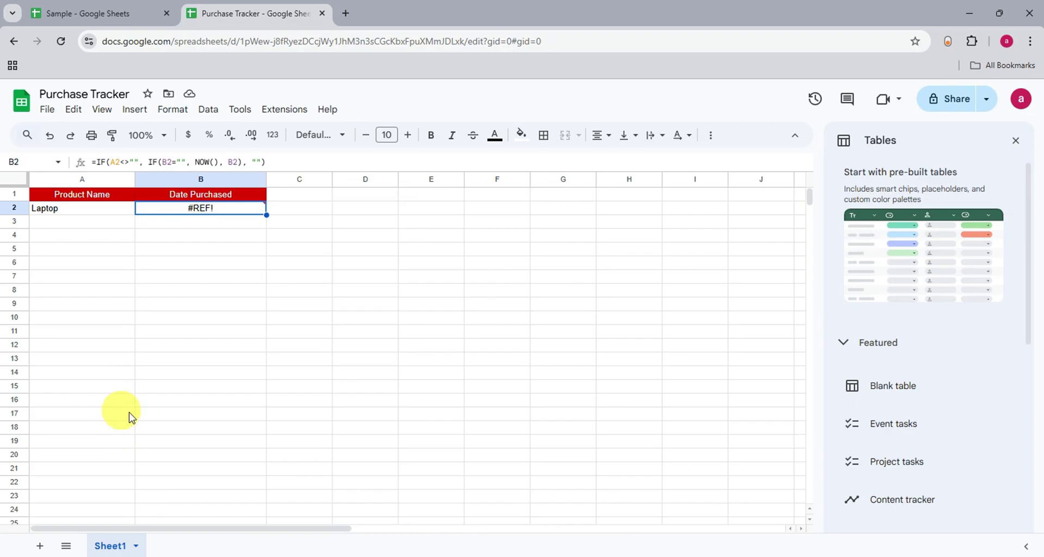
# Turn on iterative calculation in the spreadsheet's calculation settings and save the settings.
pyautogui.click(47, 112)
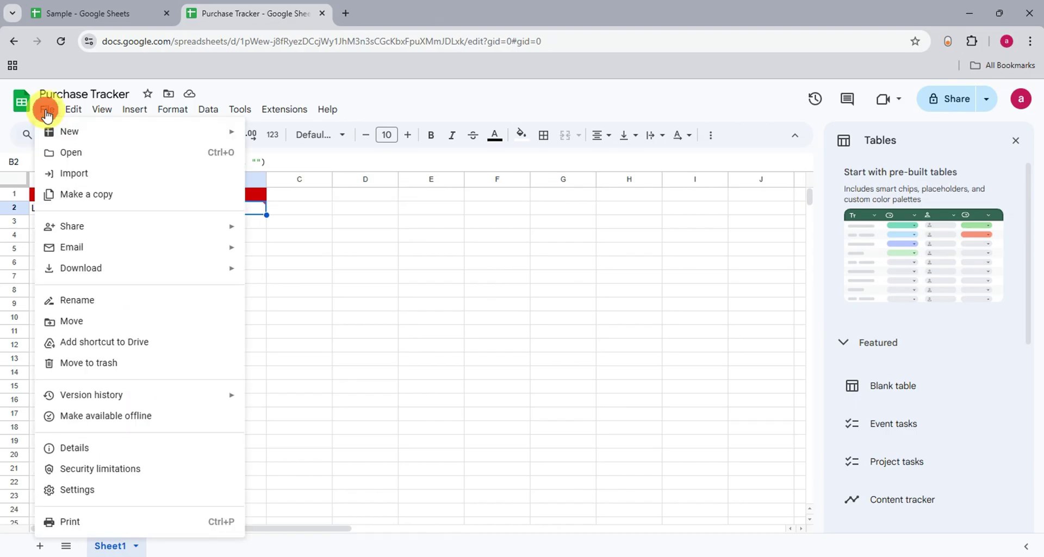
pyautogui.click(113, 491)
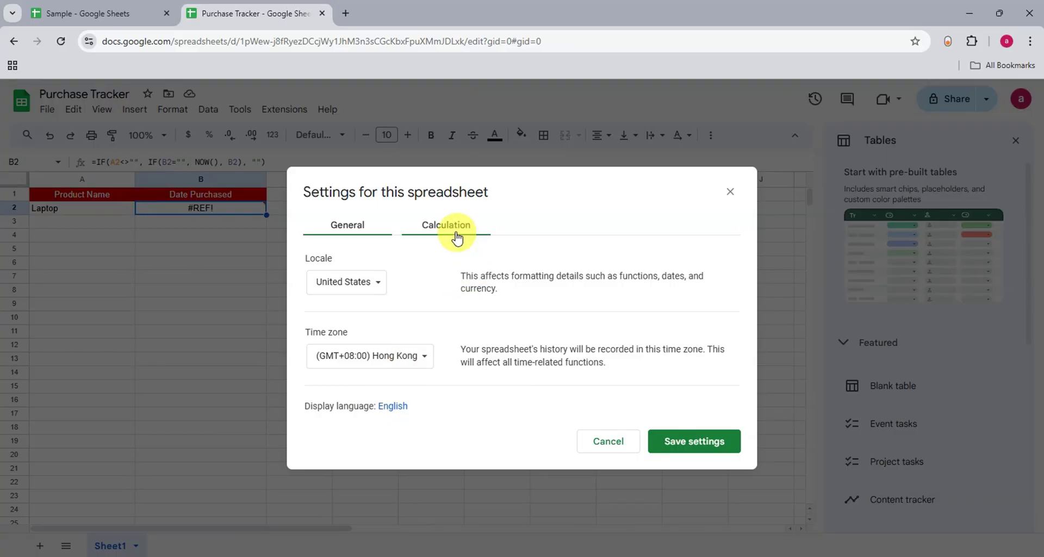
pyautogui.click(457, 233)
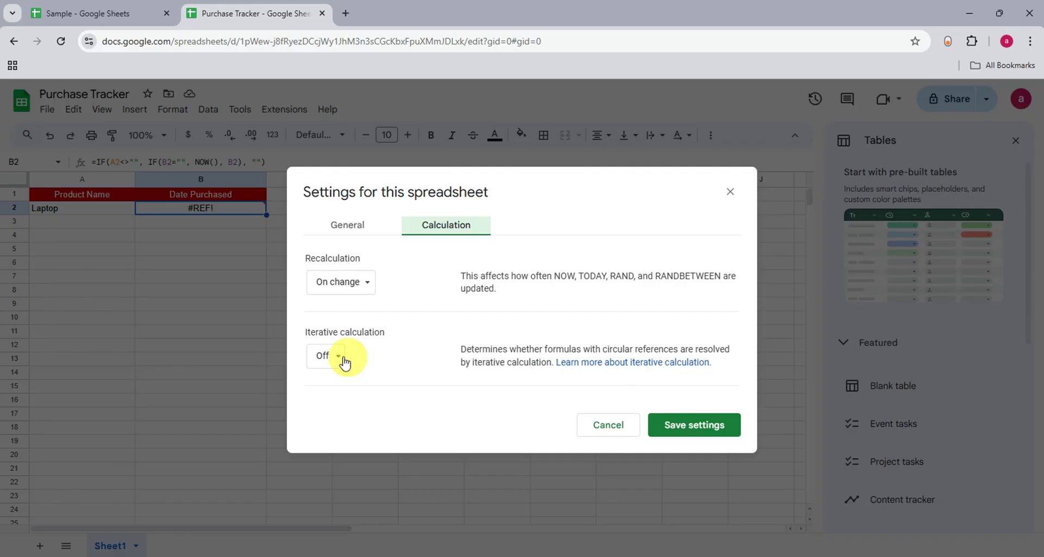
pyautogui.click(325, 356)
pyautogui.click(334, 341)
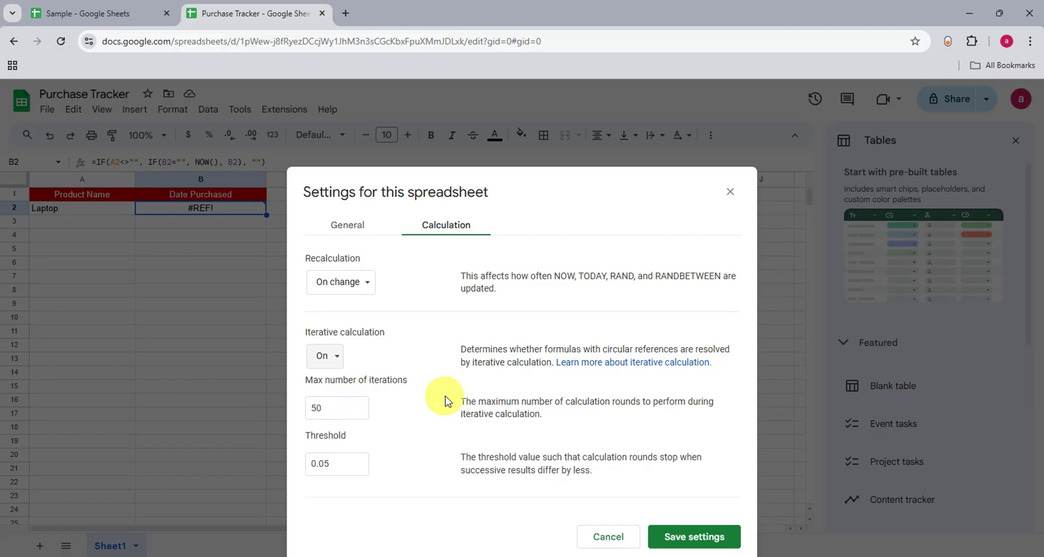
pyautogui.click(696, 537)
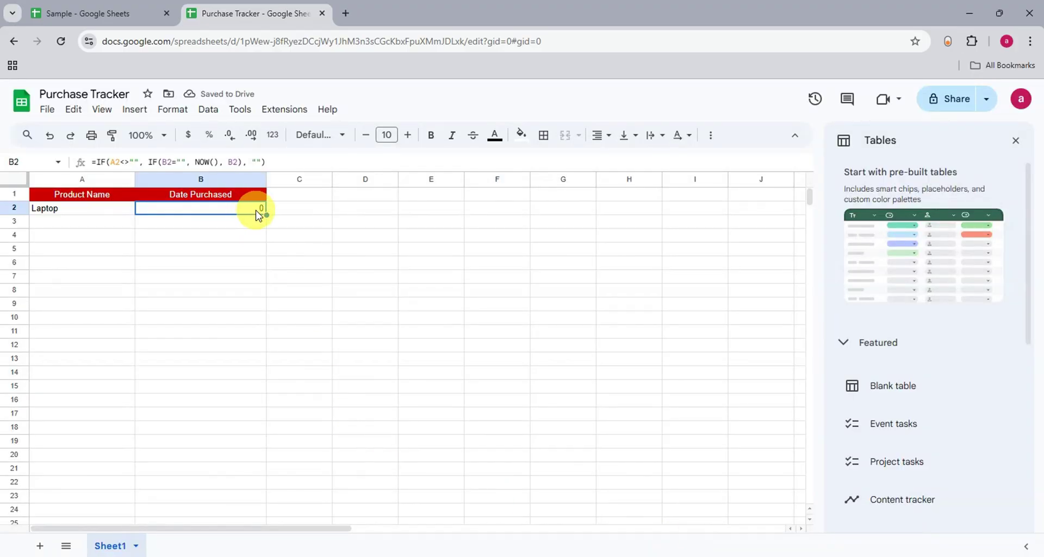
# Set the maximum number of iterations for iterative calculation to 1 and save the settings.
pyautogui.click(47, 108)
pyautogui.click(129, 496)
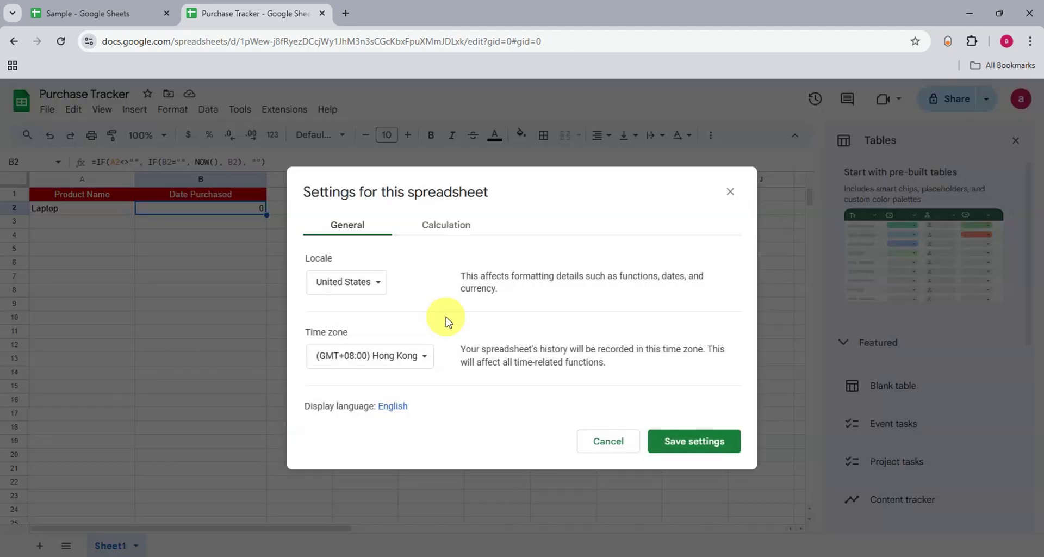
pyautogui.click(424, 230)
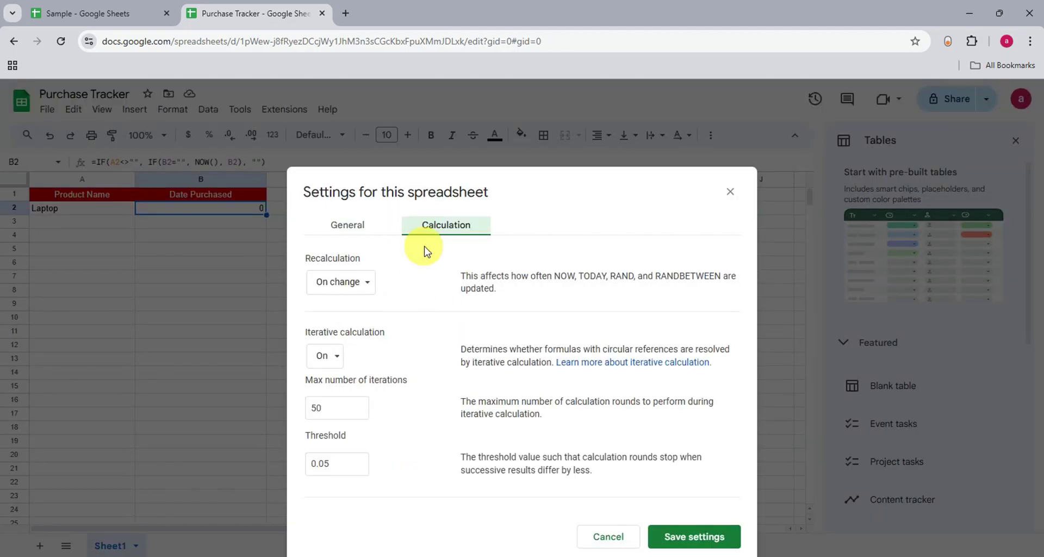
pyautogui.click(354, 402)
pyautogui.moveTo(326, 396); pyautogui.dragTo(294, 411)
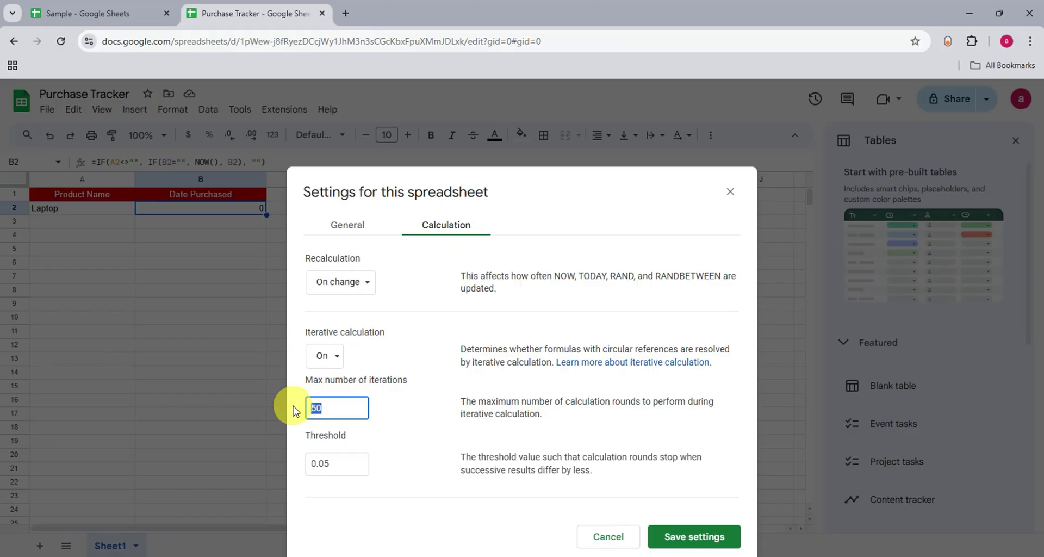
pyautogui.write('1')
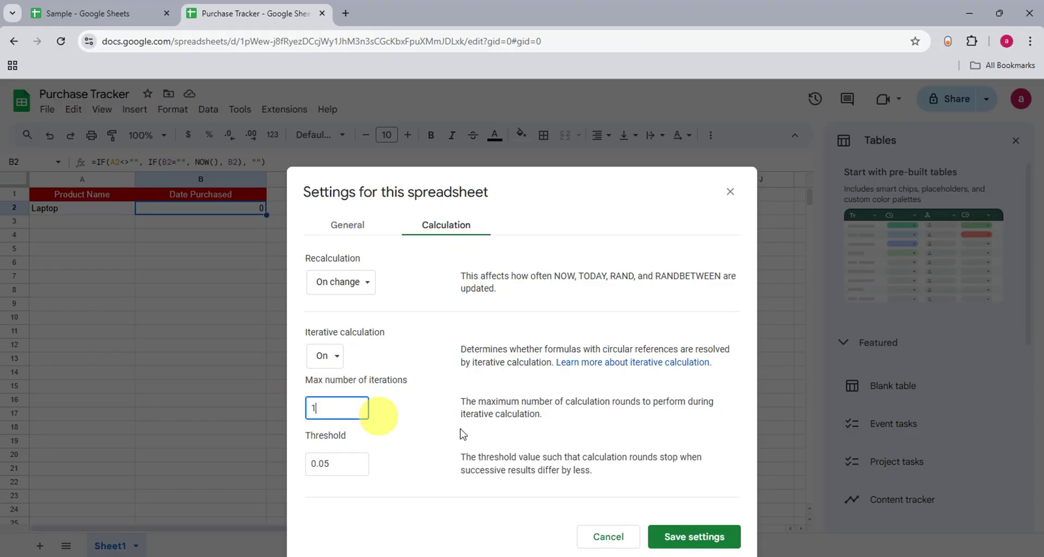
pyautogui.click(680, 523)
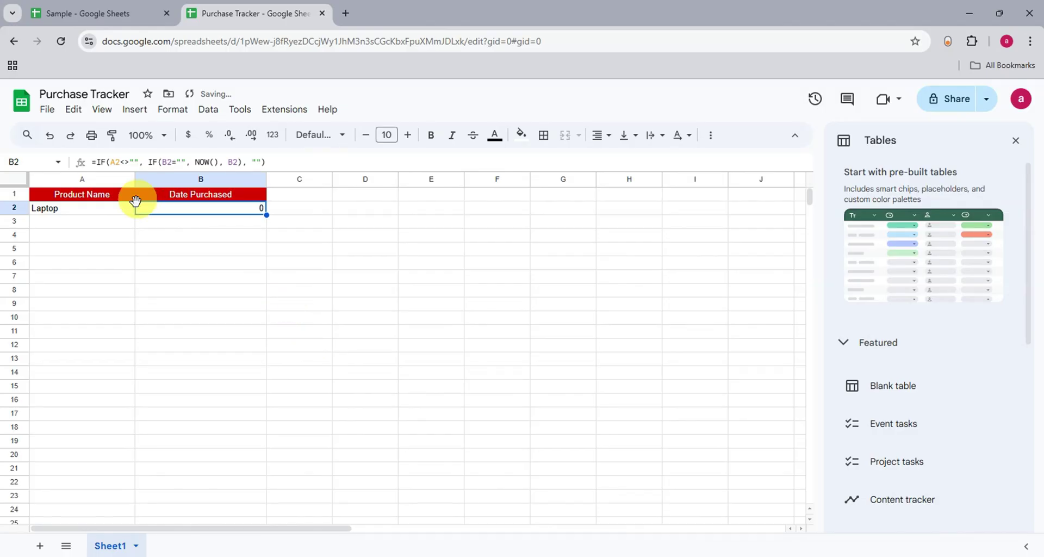
# Clear the product name in A2 and re-enter "Laptop" there to recalculate the purchase date.
pyautogui.click(145, 266)
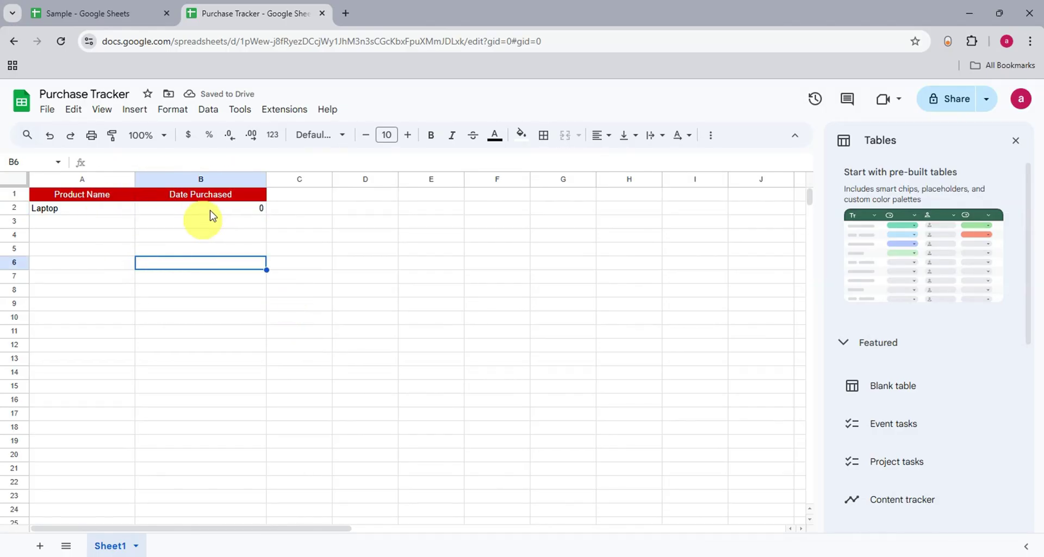
pyautogui.doubleClick(105, 211)
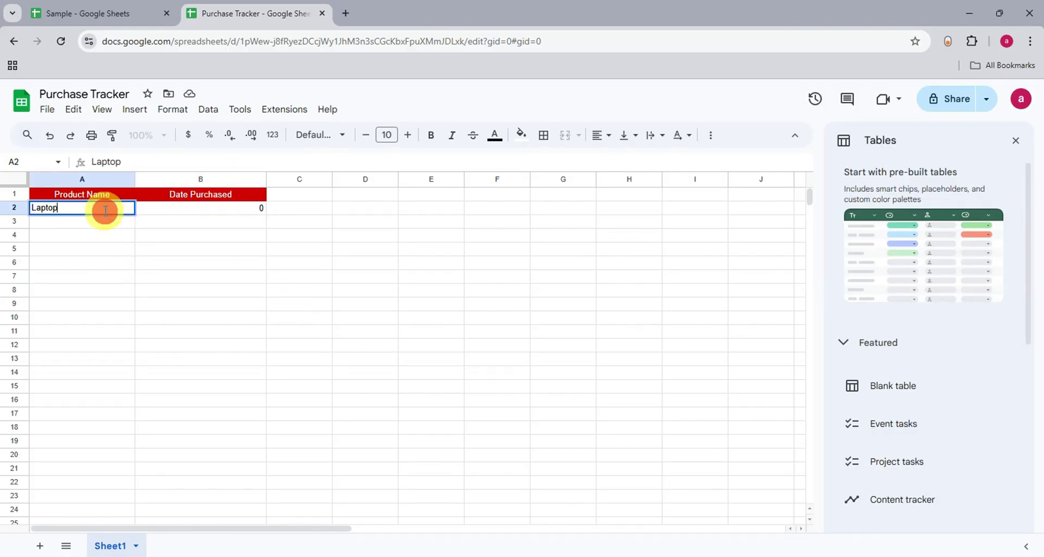
pyautogui.moveTo(103, 210); pyautogui.dragTo(34, 213)
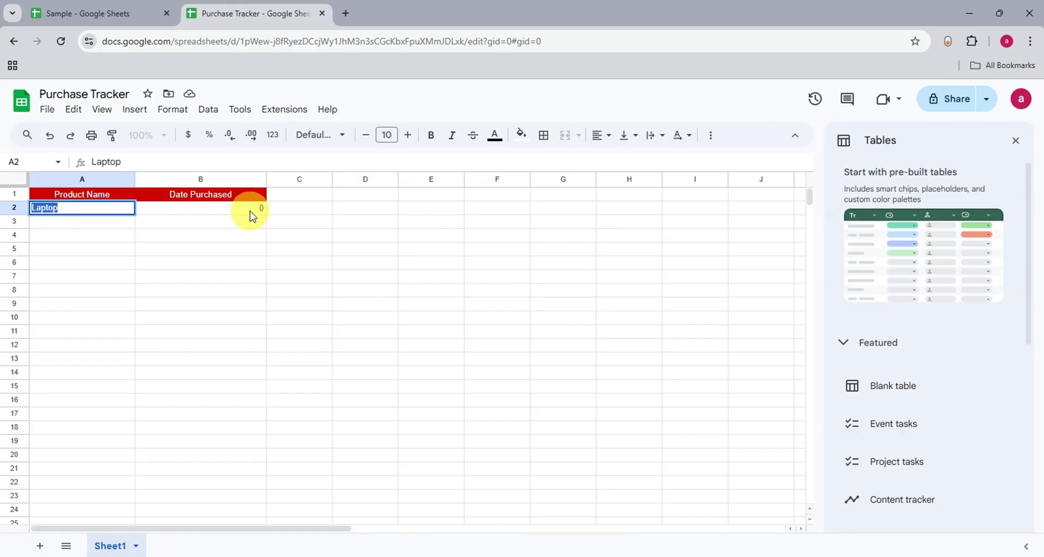
pyautogui.press('BackSpace')
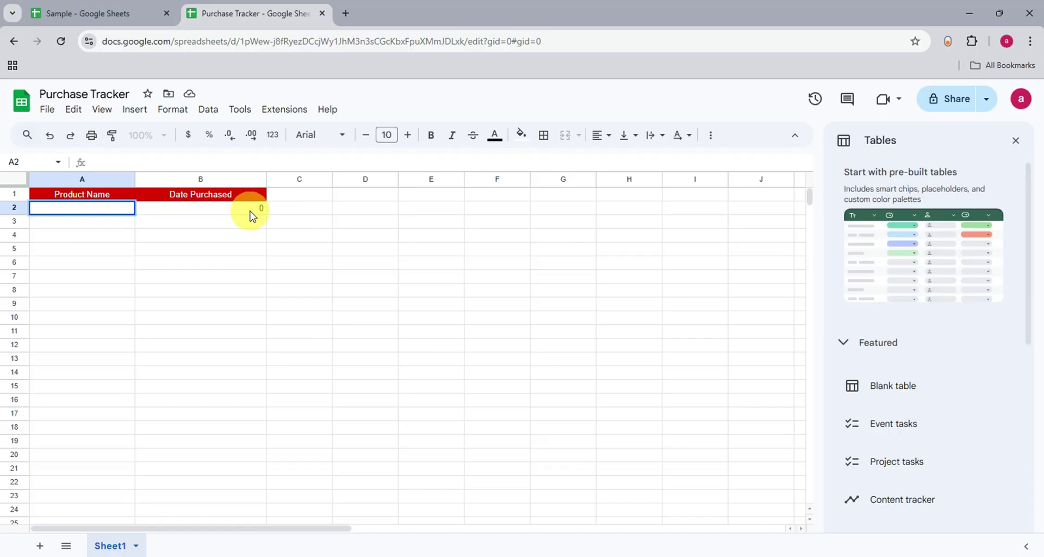
pyautogui.click(241, 249)
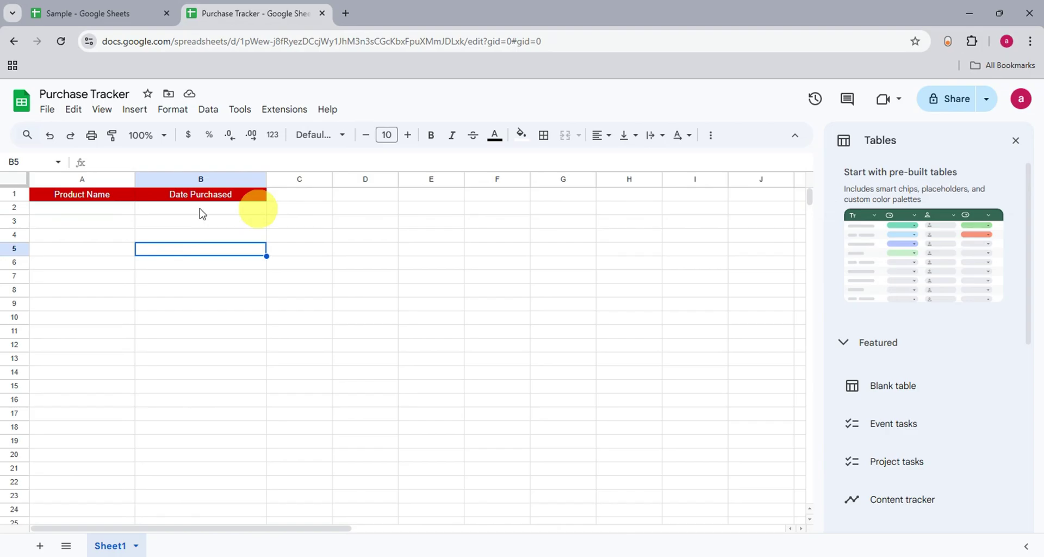
pyautogui.doubleClick(70, 207)
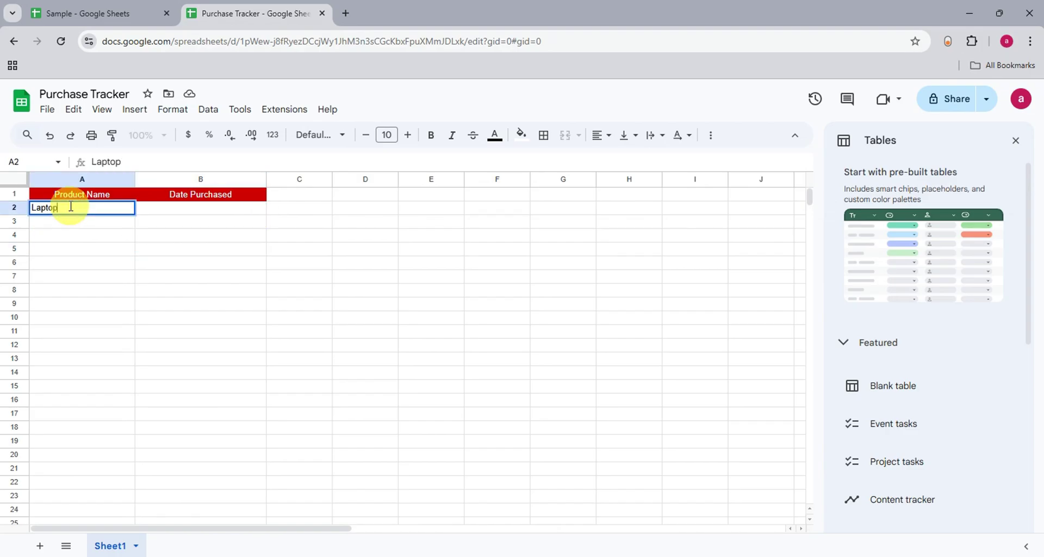
pyautogui.press('Return')
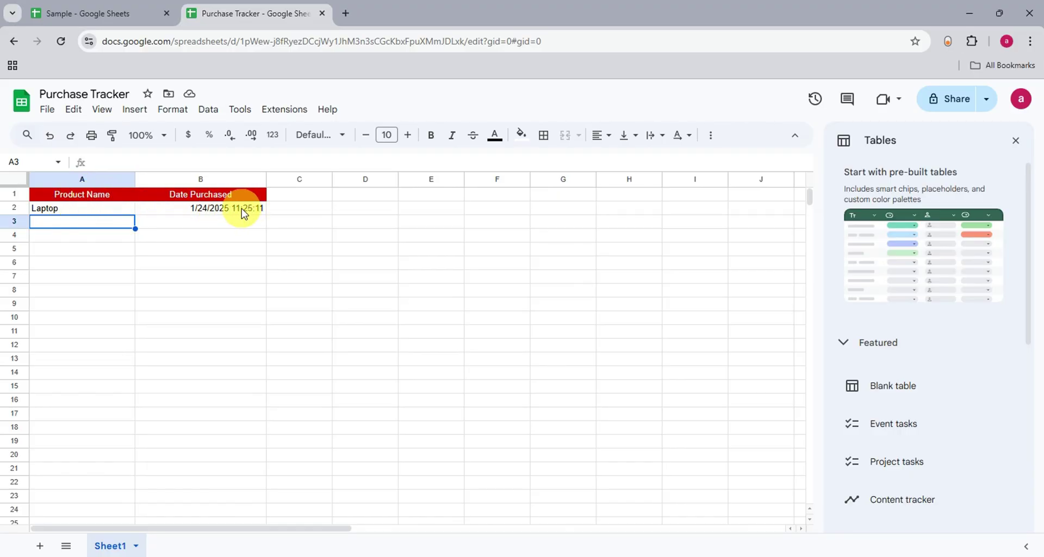
# Copy the date formula from B2 down through the rows below in column B.
pyautogui.click(165, 207)
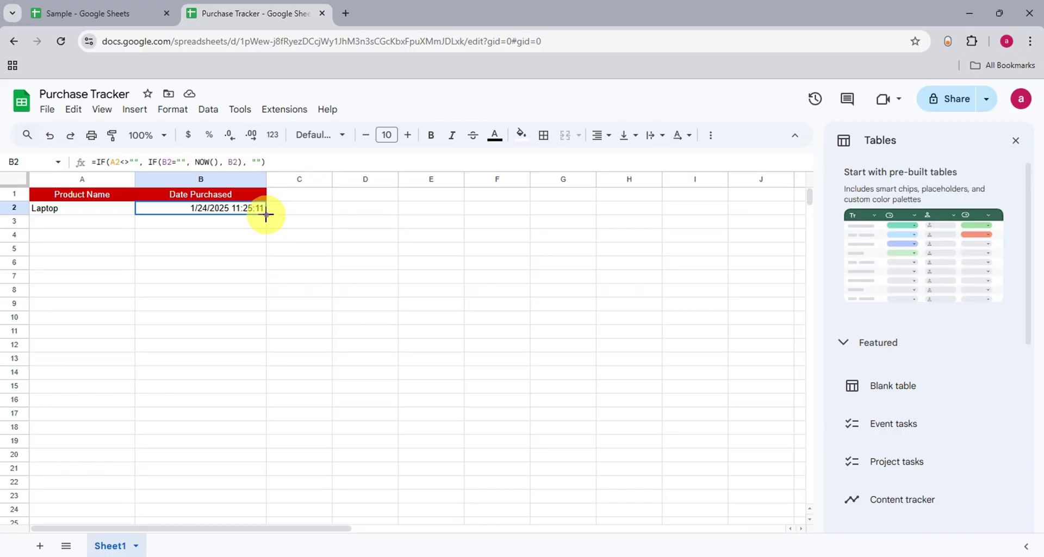
pyautogui.moveTo(266, 214); pyautogui.dragTo(263, 345)
pyautogui.scroll(-10, 263, 349)
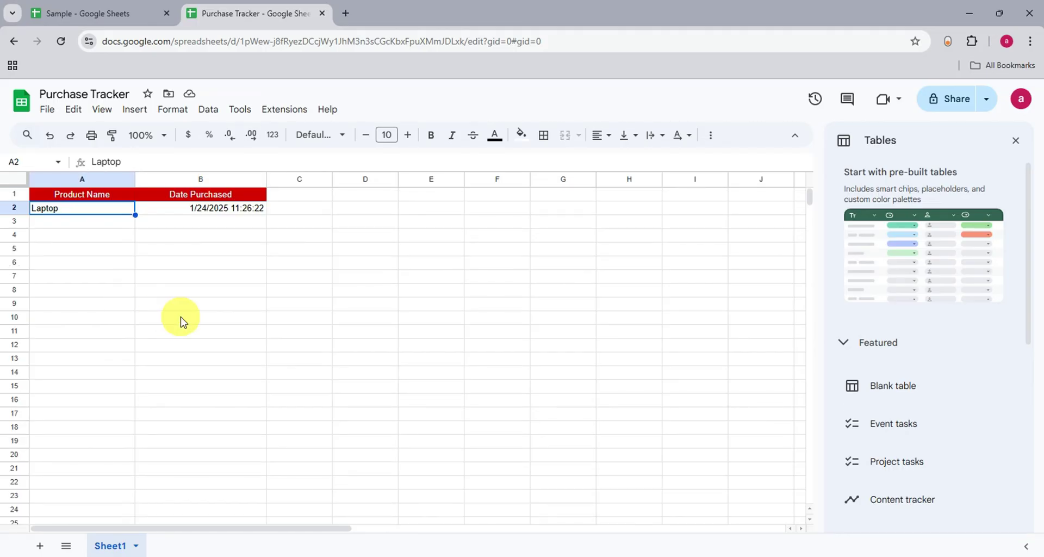
pyautogui.click(325, 233)
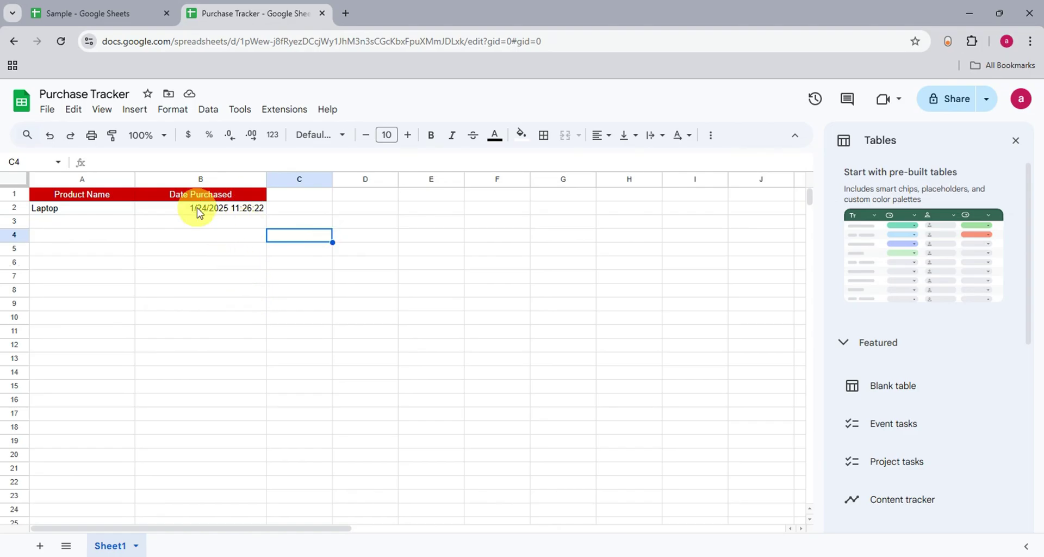
# Enter "Headphones" as the product name in A3.
pyautogui.click(88, 225)
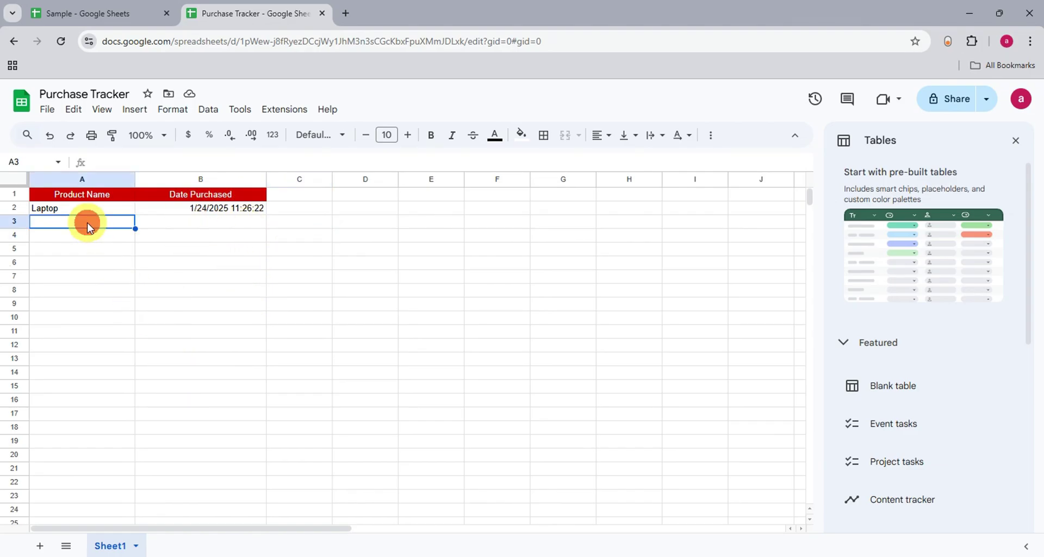
pyautogui.click(88, 224)
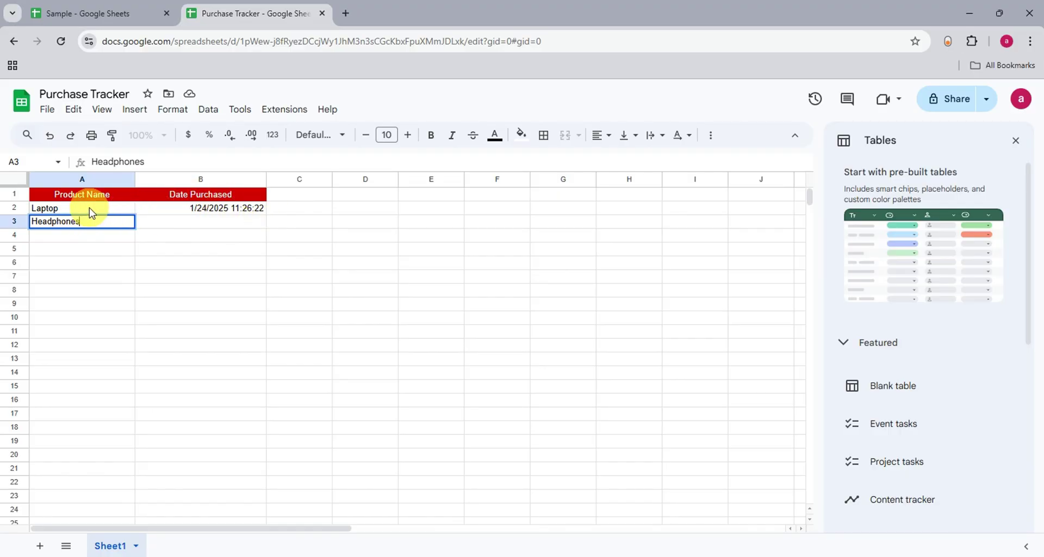
pyautogui.press('Return')
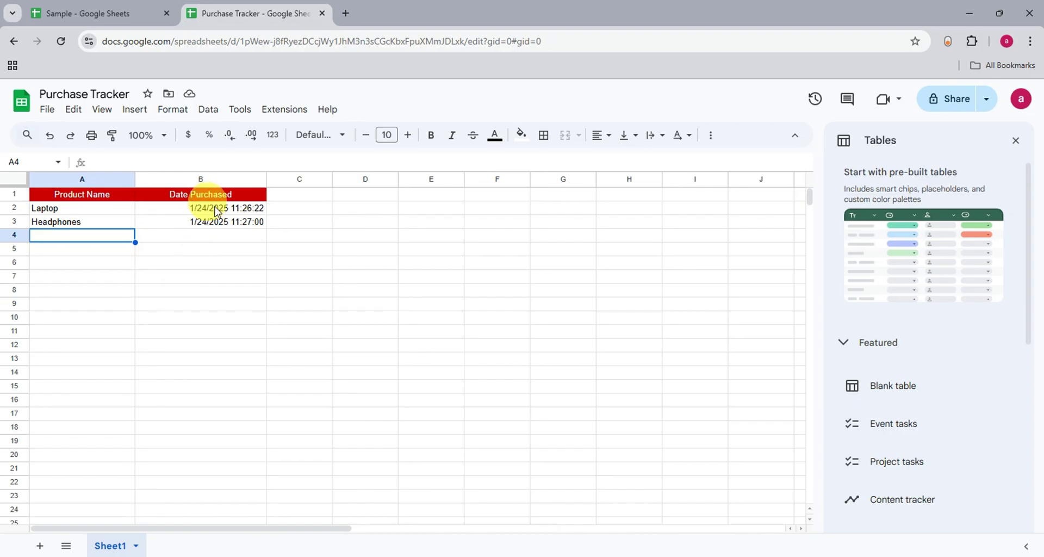
# Apply the Time number format to the whole Date Purchased column.
pyautogui.click(199, 179)
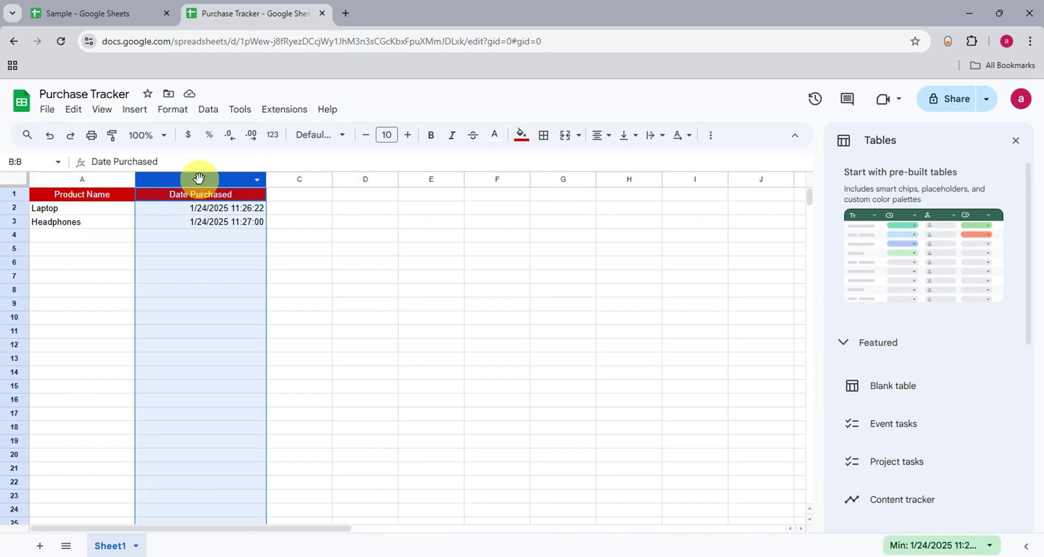
pyautogui.click(169, 111)
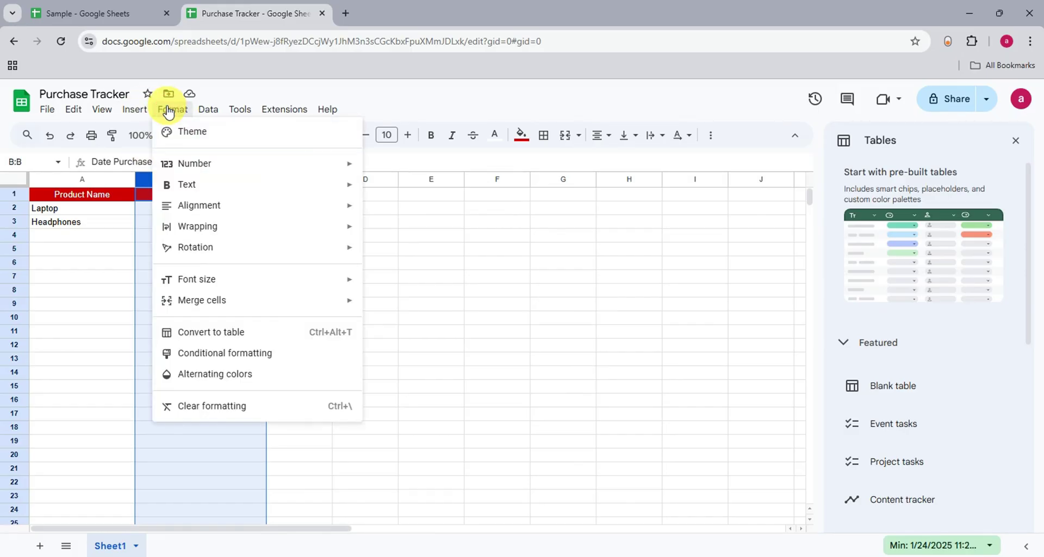
pyautogui.click(182, 167)
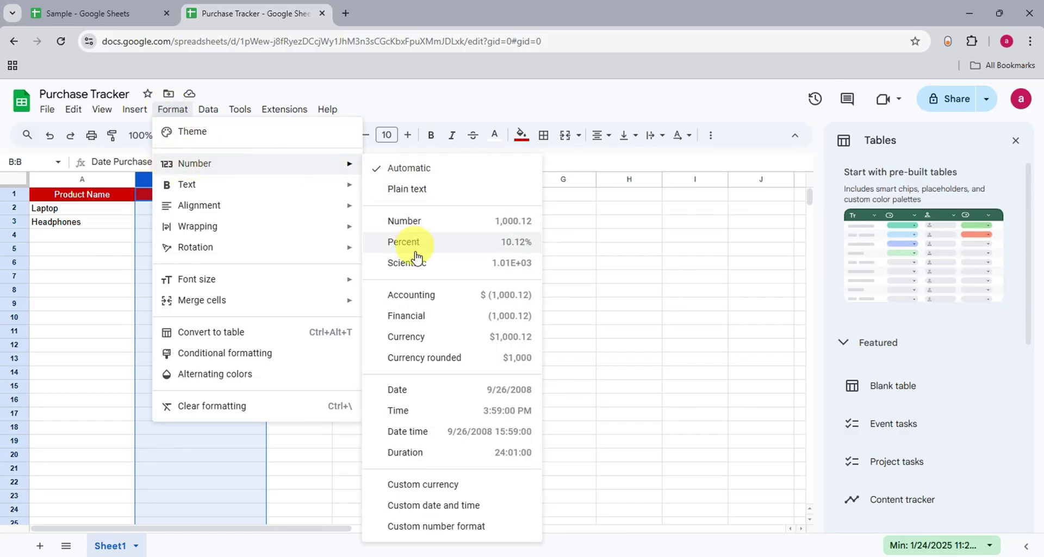
pyautogui.click(406, 414)
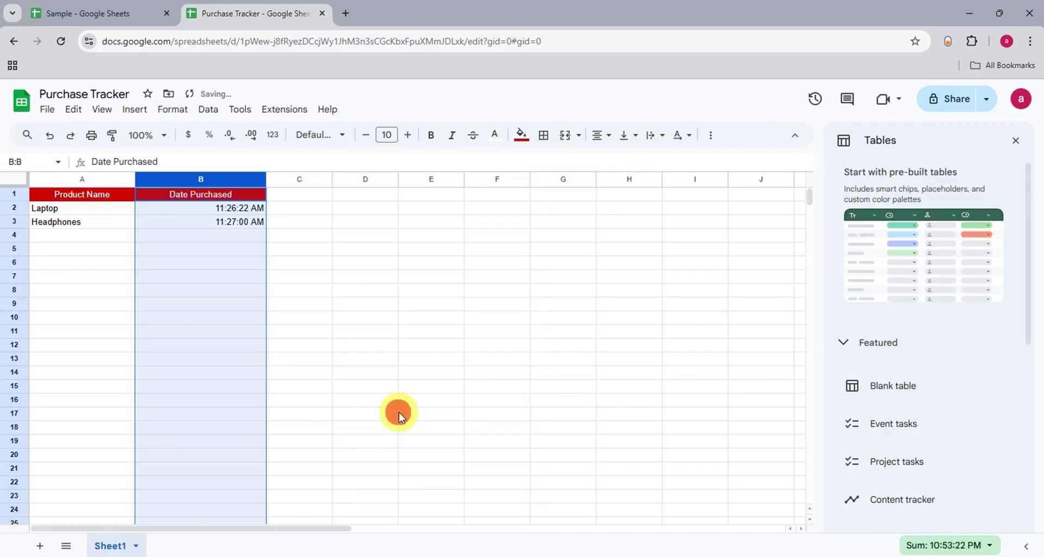
# Switch the Date Purchased column's number format to Date.
pyautogui.click(172, 110)
pyautogui.moveTo(224, 163)
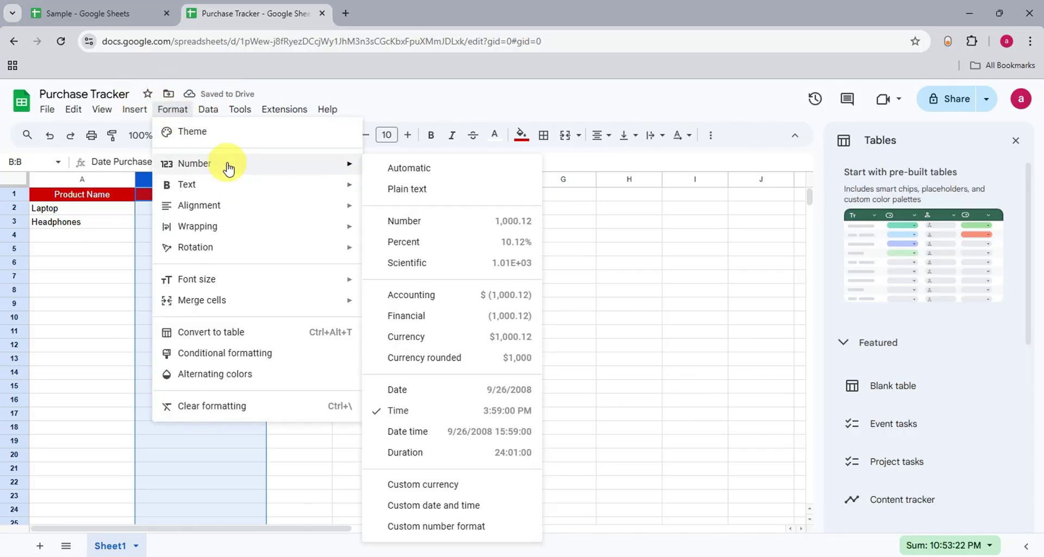
pyautogui.click(396, 399)
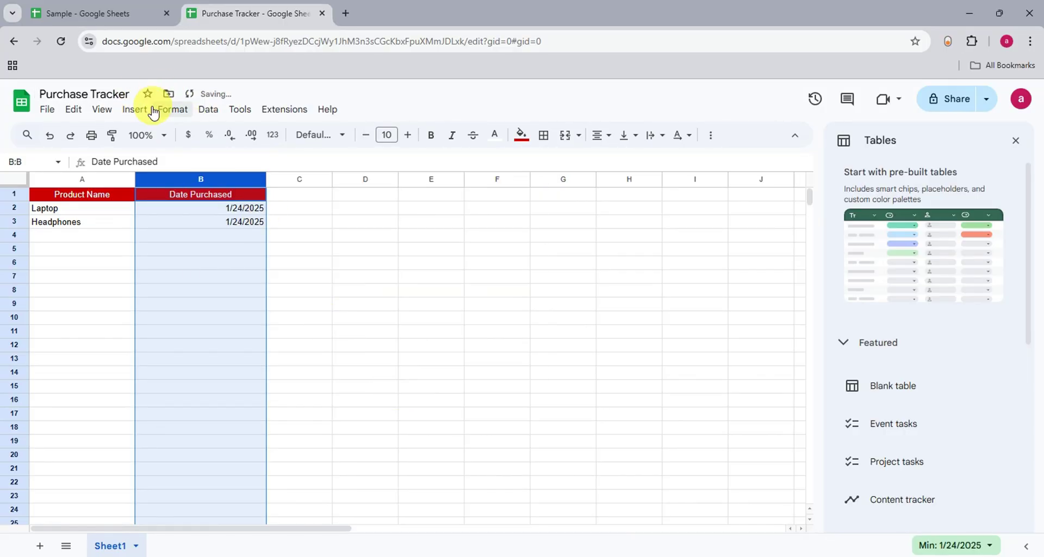
# Set the Date Purchased column's number format to Date time and deselect the column.
pyautogui.click(181, 113)
pyautogui.moveTo(176, 162)
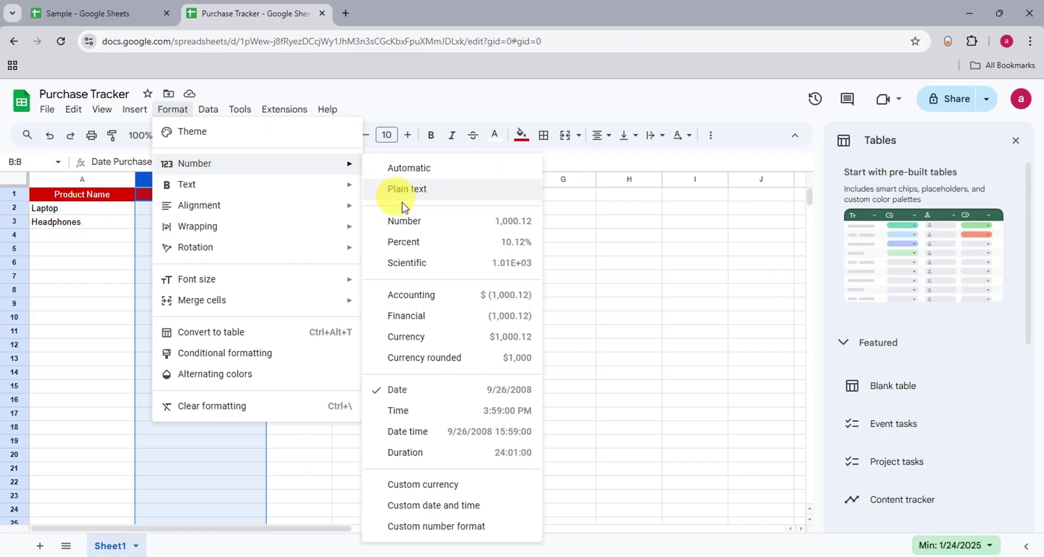
pyautogui.click(387, 431)
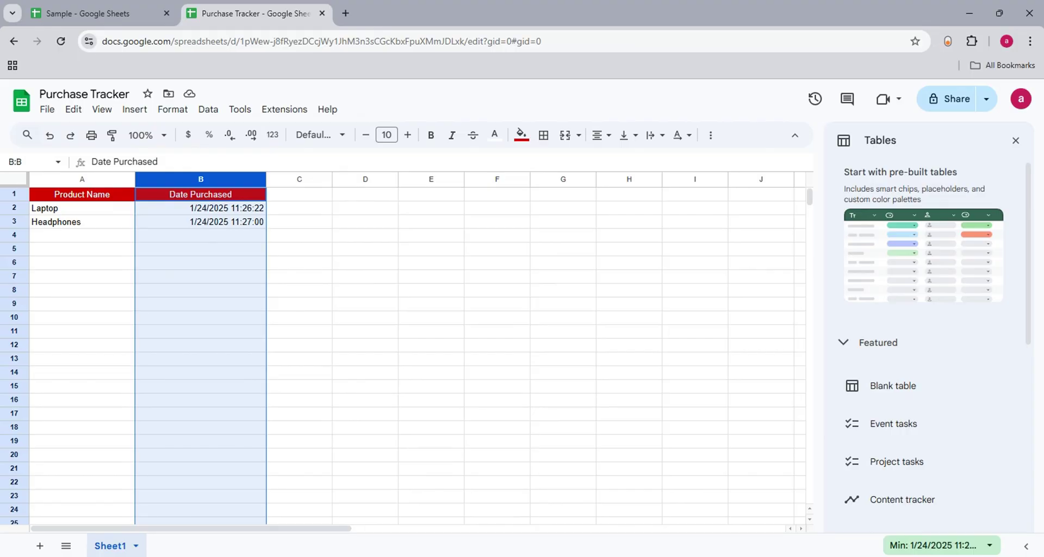
pyautogui.click(317, 263)
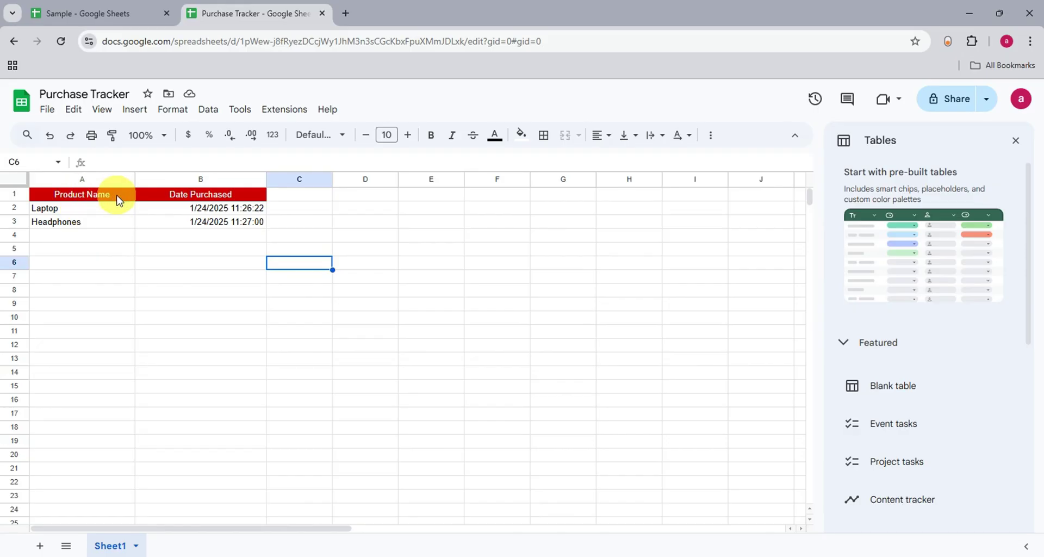
pyautogui.moveTo(104, 210); pyautogui.dragTo(103, 540)
pyautogui.scroll(2, 125, 392)
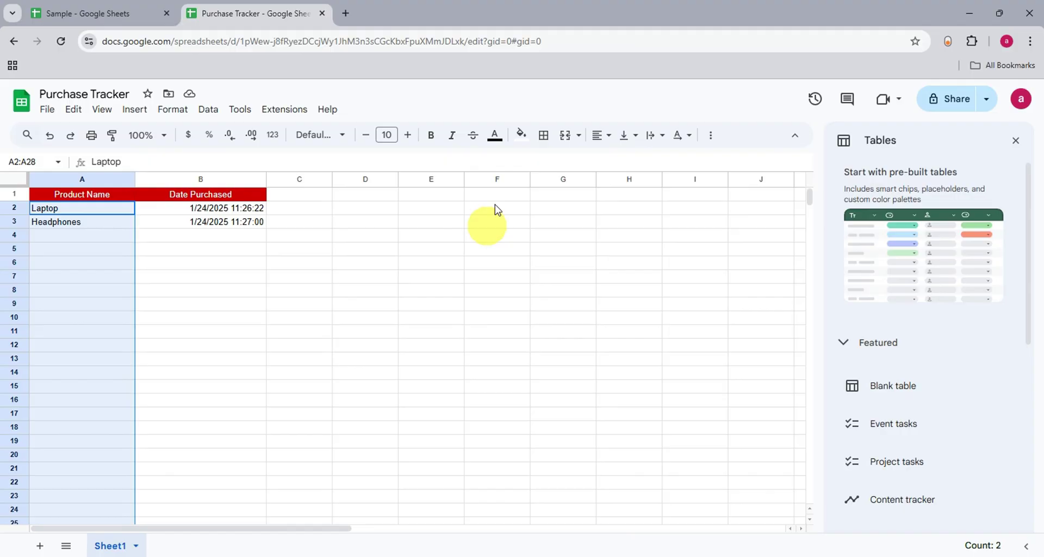
pyautogui.click(99, 178)
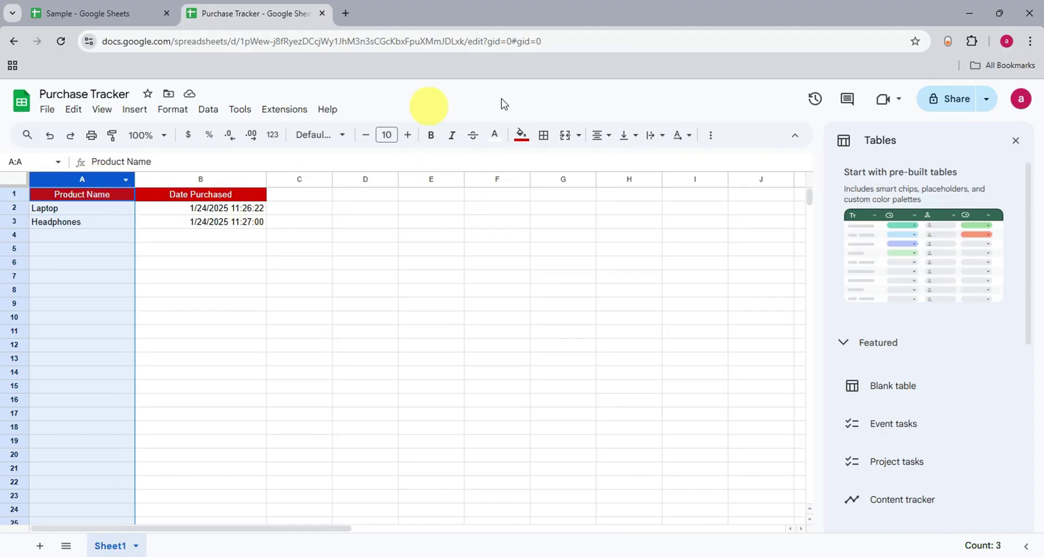
pyautogui.click(109, 207)
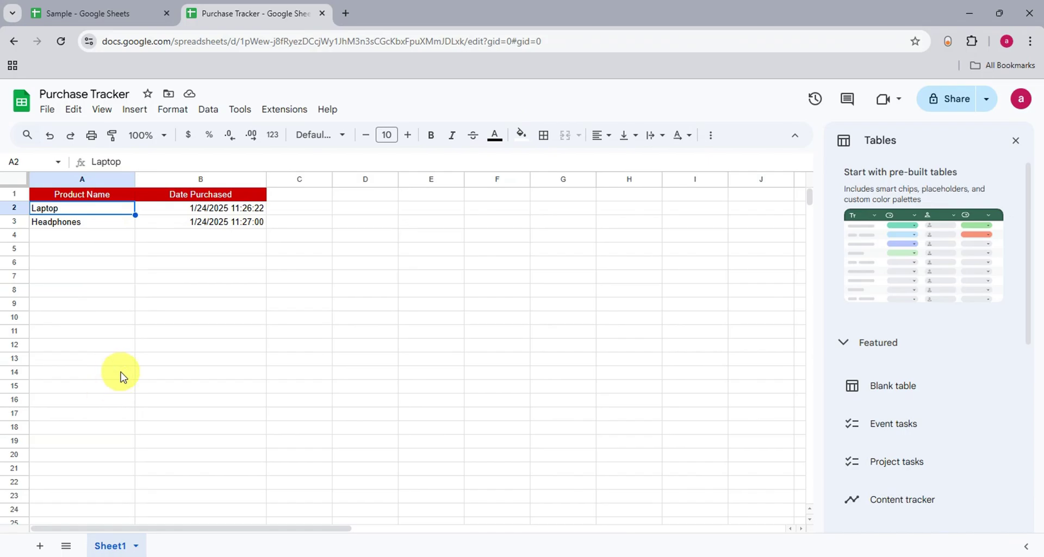
# Fill the product name cells A2:A13 with a light red background color.
pyautogui.moveTo(118, 360); pyautogui.dragTo(108, 215)
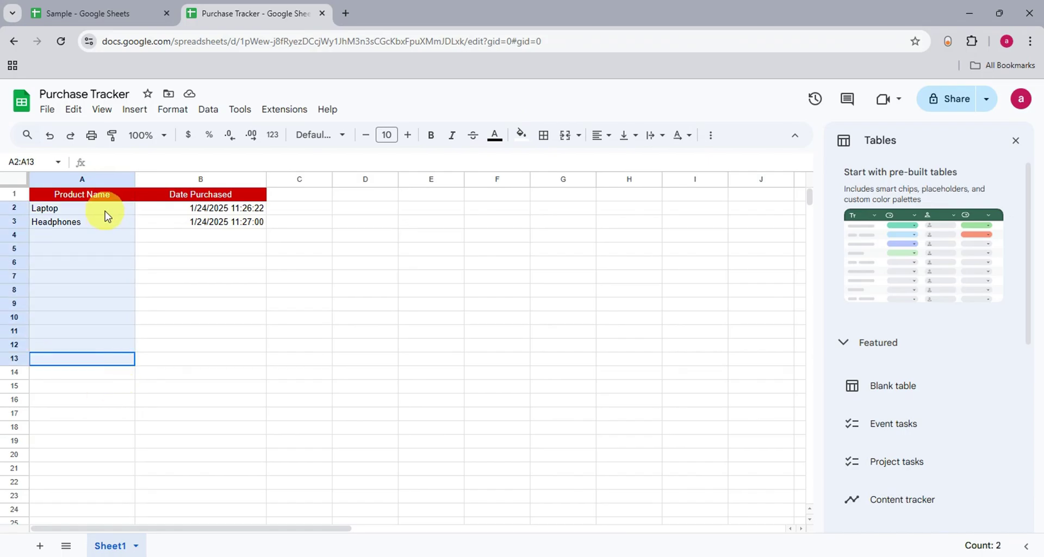
pyautogui.click(522, 135)
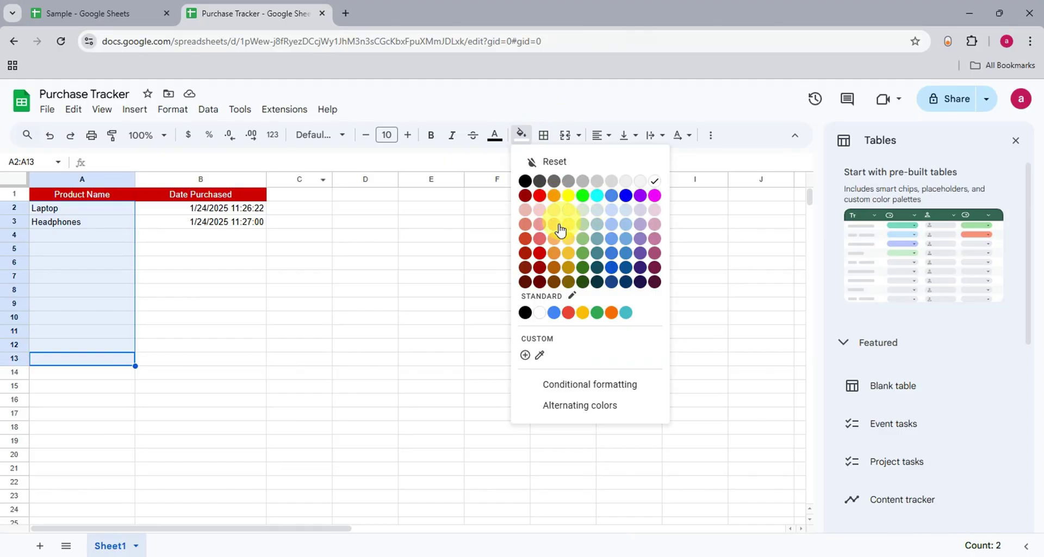
pyautogui.click(541, 209)
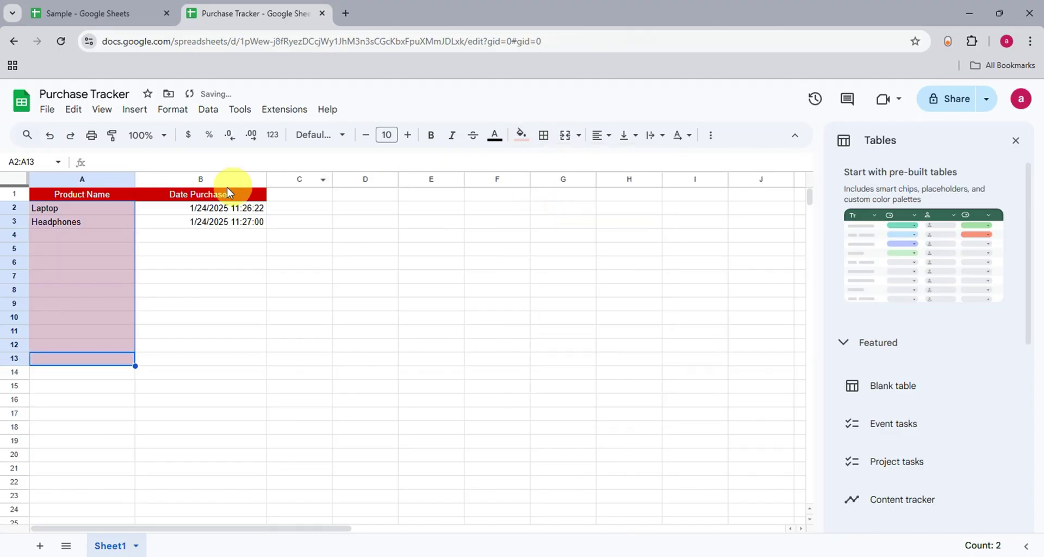
# Fill the purchase date cells B2:B13 with a light blue background color.
pyautogui.moveTo(215, 207); pyautogui.dragTo(202, 365)
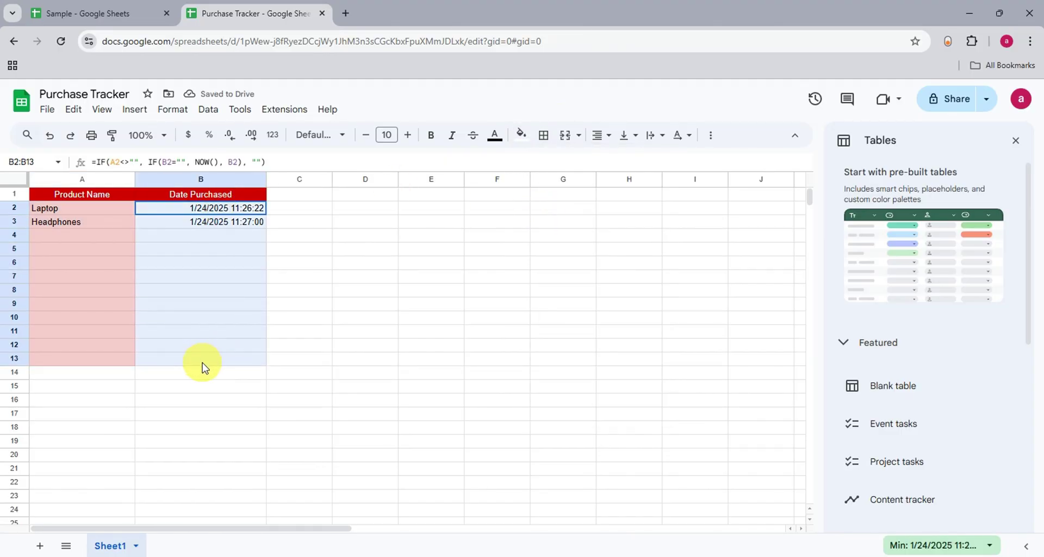
pyautogui.click(522, 135)
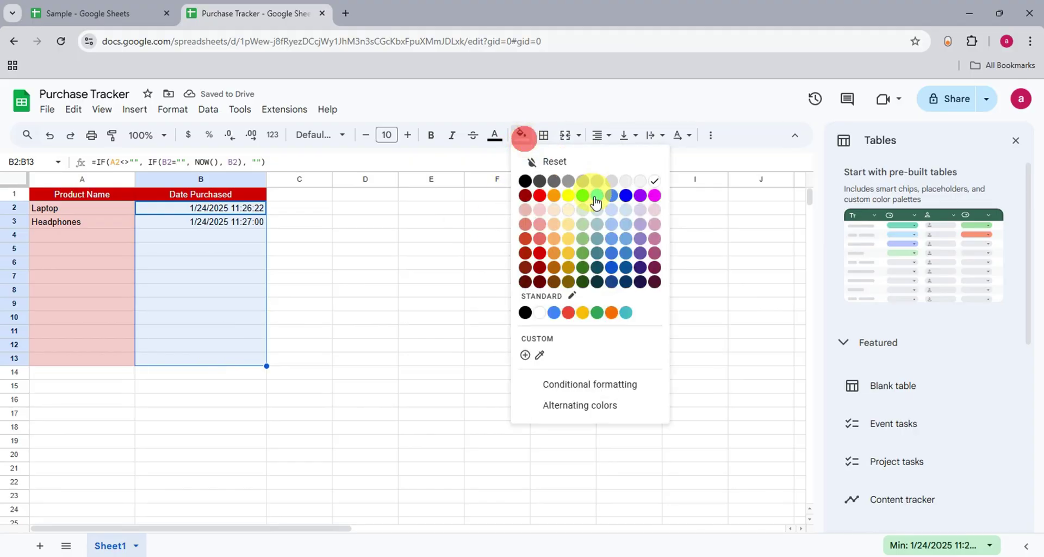
pyautogui.click(625, 209)
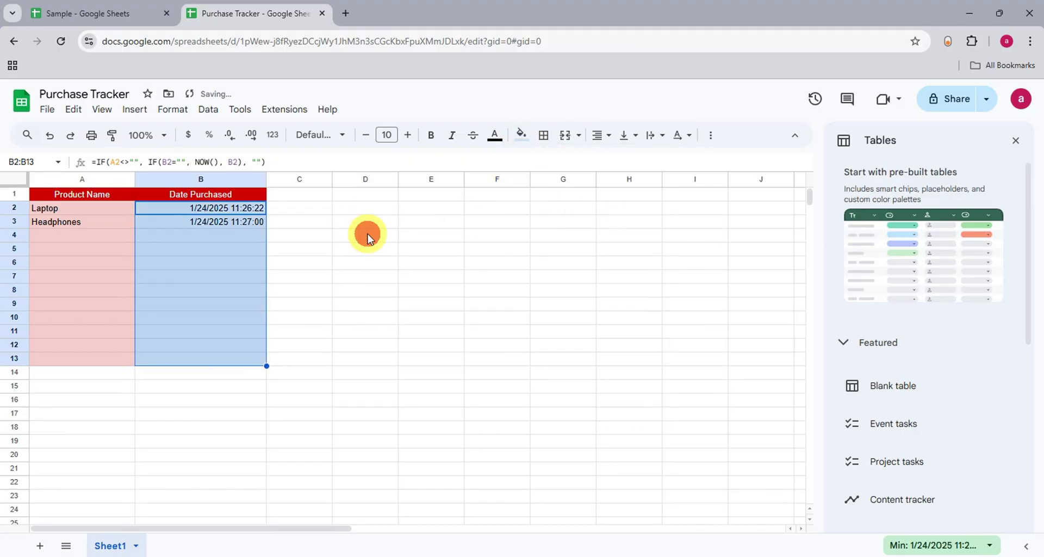
pyautogui.click(368, 234)
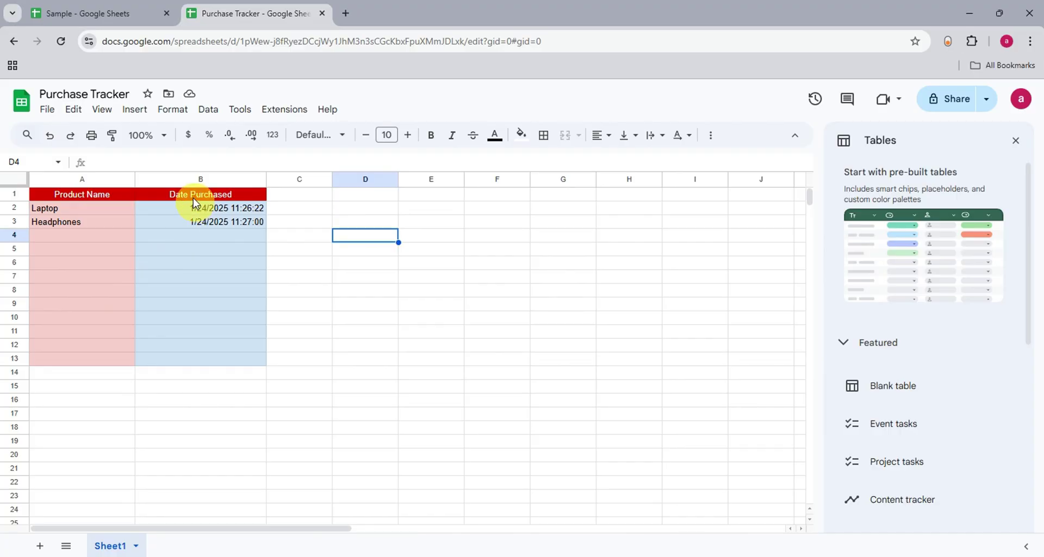
# Center the contents of the whole Date Purchased column horizontally.
pyautogui.click(187, 179)
pyautogui.click(599, 136)
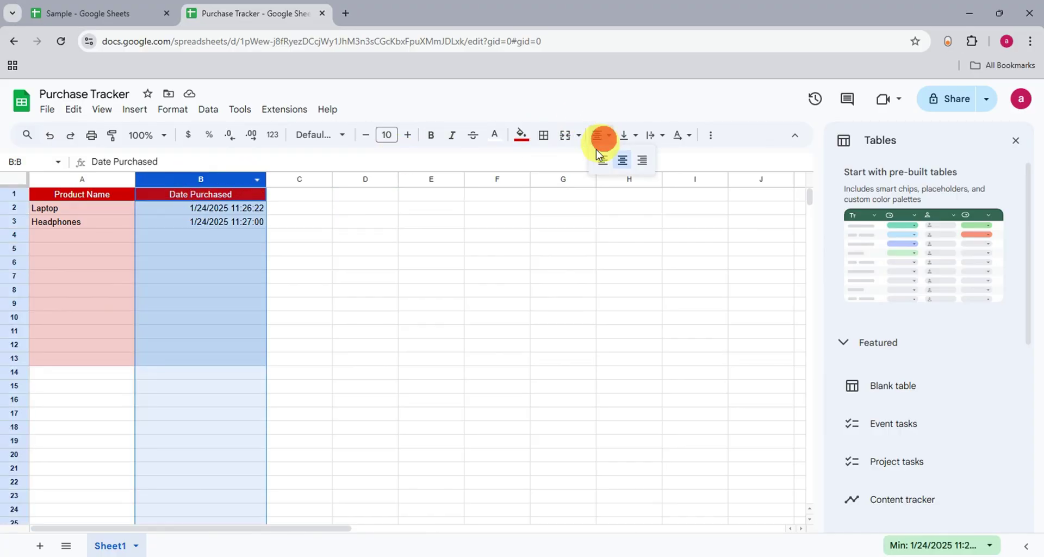
pyautogui.click(622, 161)
# Align the whole Product Name column, including its header, to the left and deselect it.
pyautogui.click(57, 179)
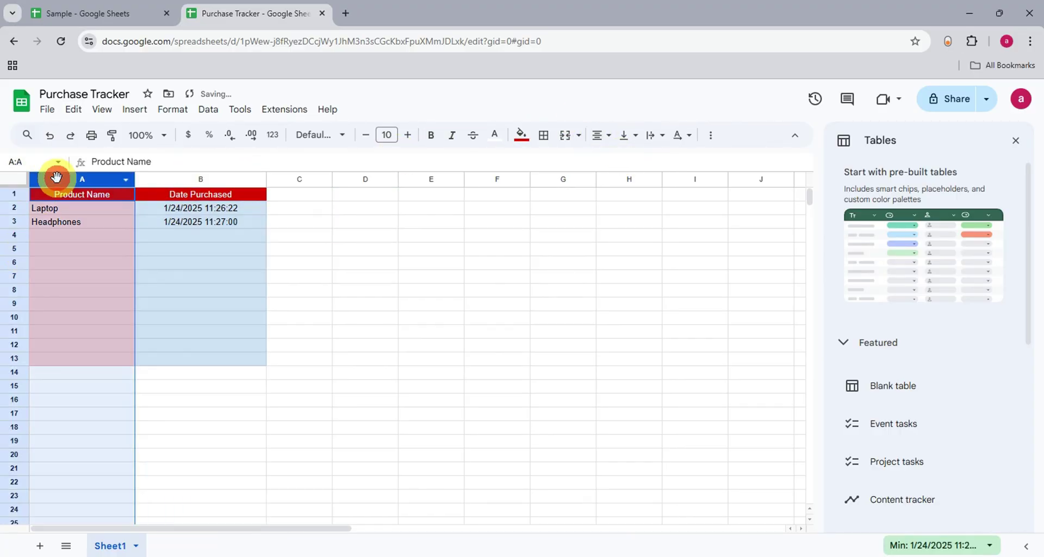
pyautogui.click(319, 247)
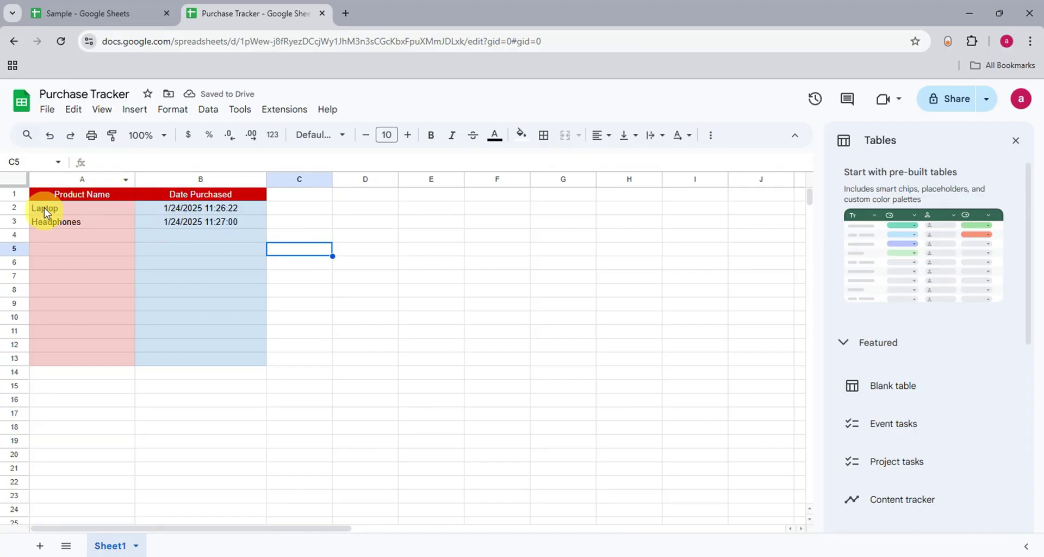
pyautogui.click(61, 180)
pyautogui.click(597, 135)
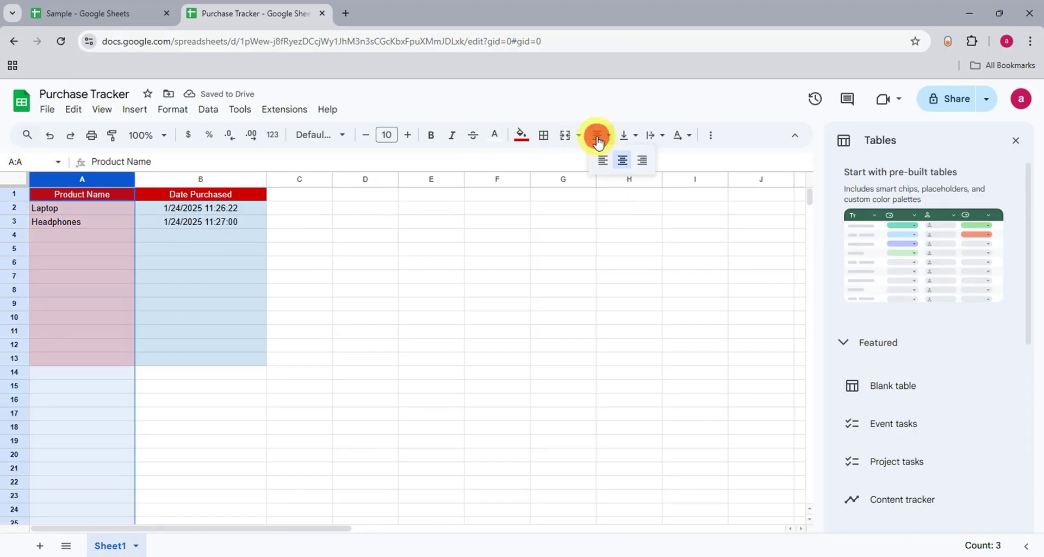
pyautogui.click(596, 159)
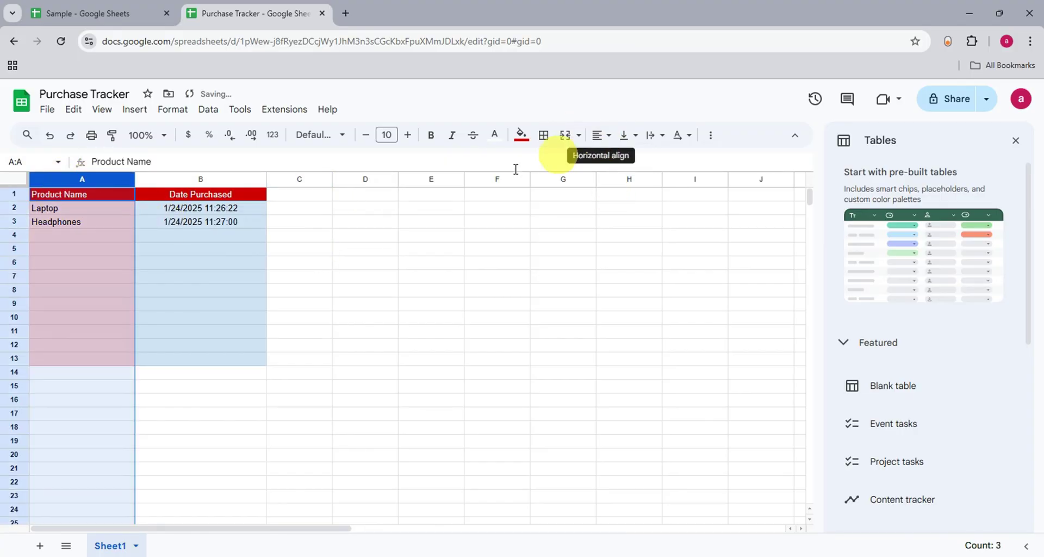
pyautogui.click(303, 208)
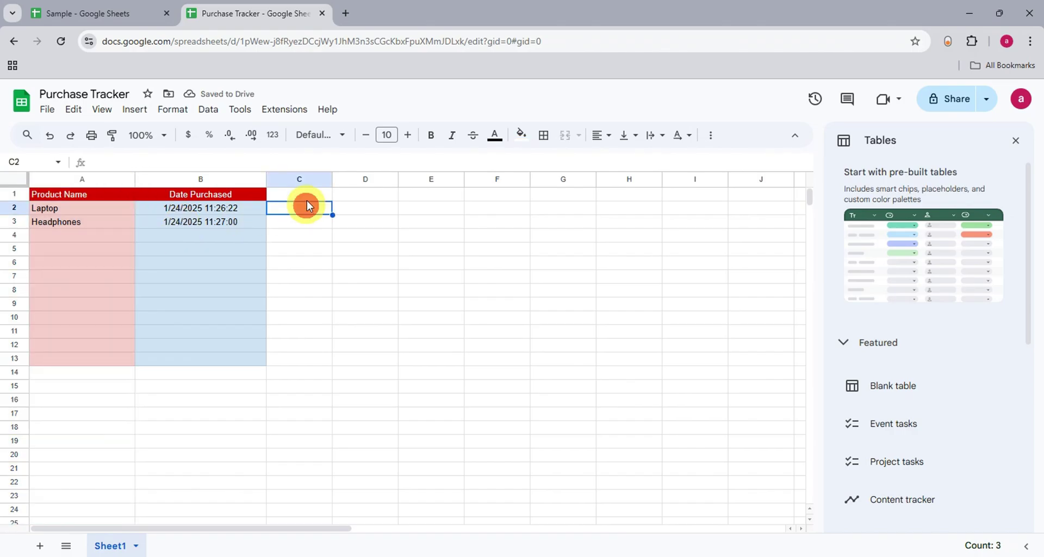